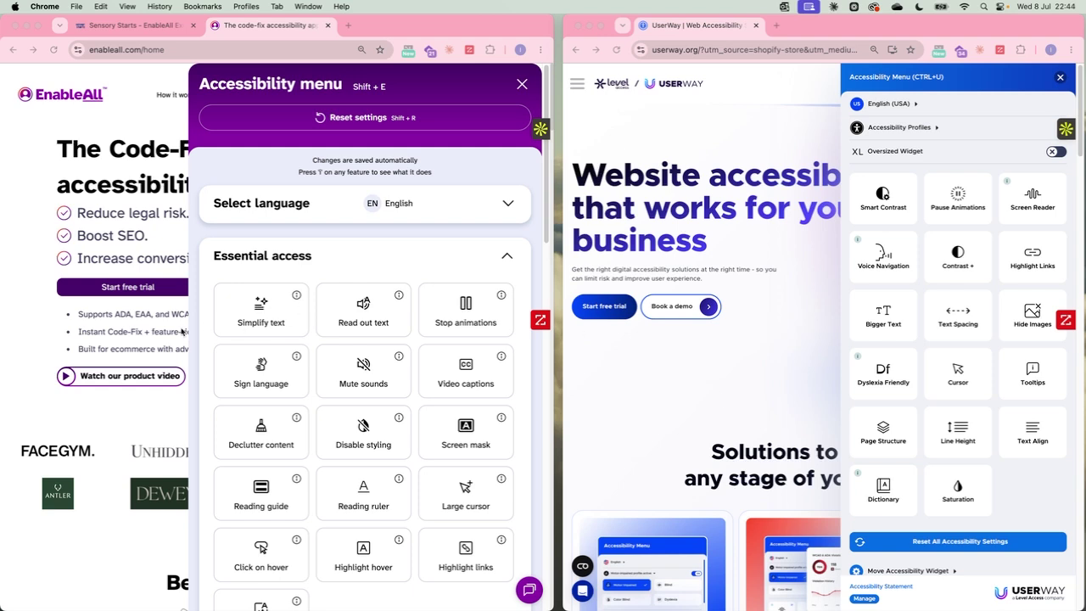
Step: Simplify the "Reduce legal risk" paragraph on the EnableAll home page with Simplify text, and switch the feature off
scroll(75, 323, down, 5)
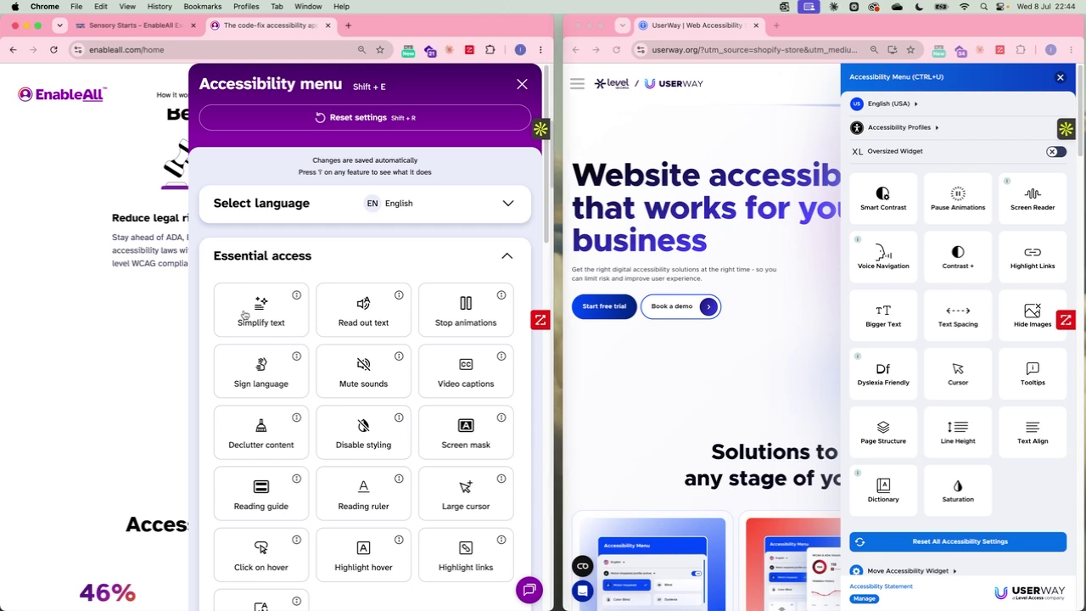
click(243, 316)
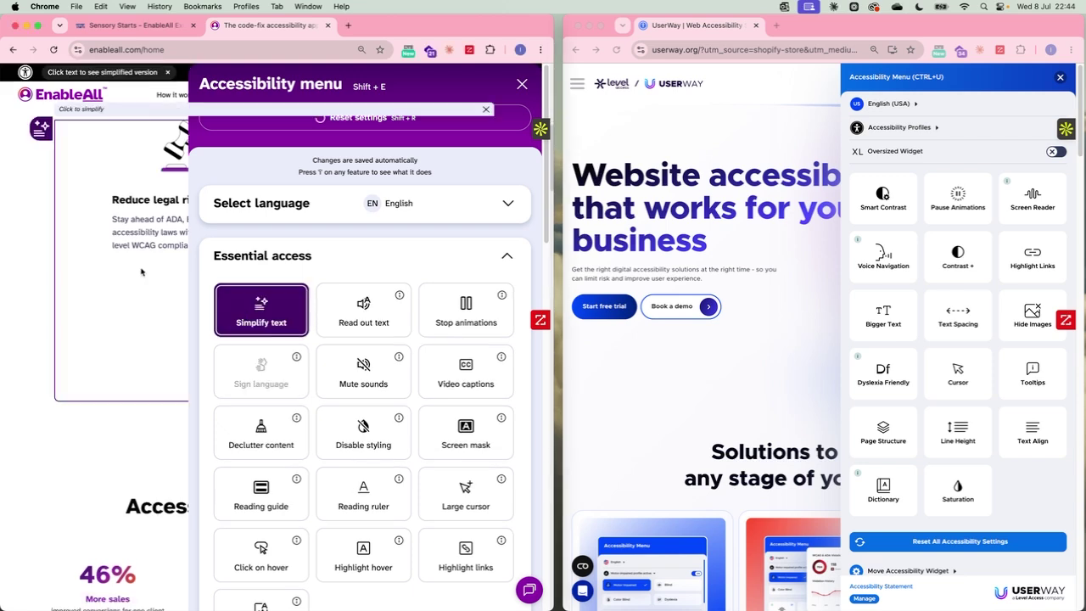
click(522, 84)
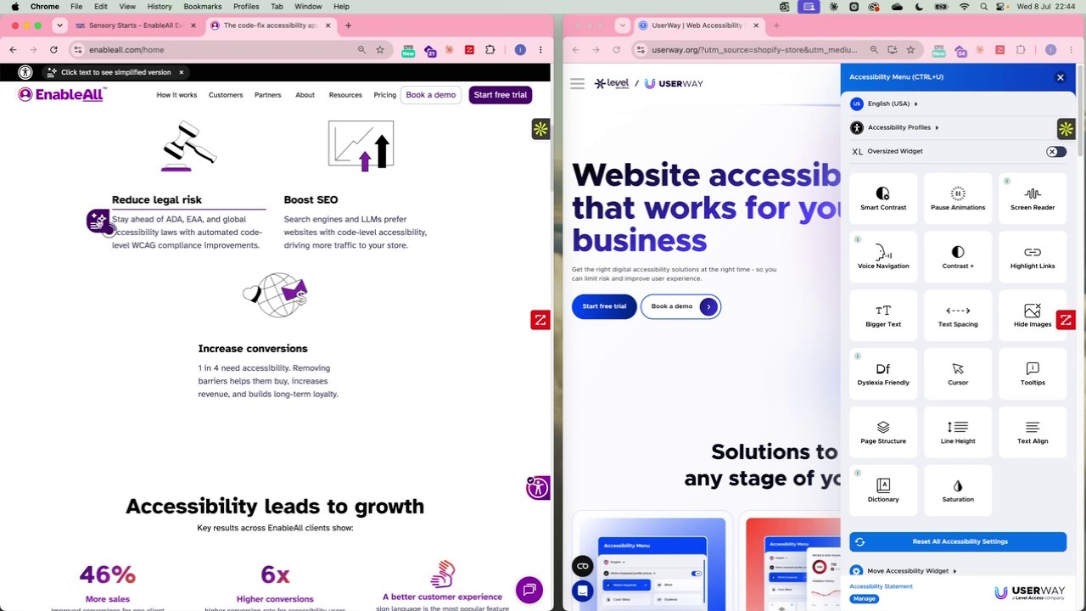
click(98, 221)
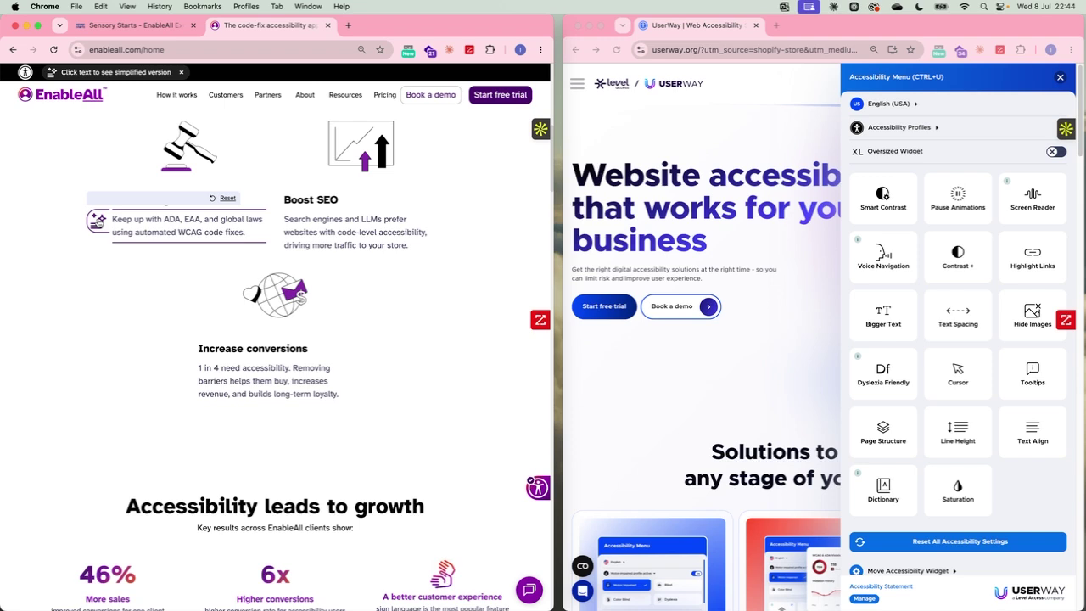
click(99, 221)
click(269, 319)
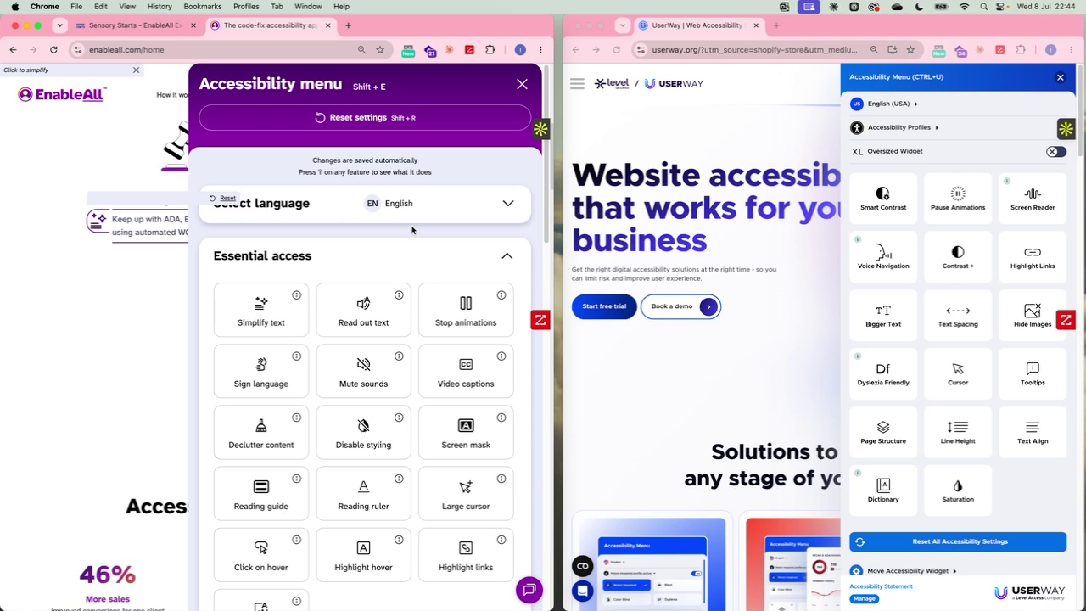
Step: Have the "Boost SEO" paragraph read aloud with Read out text, and switch the feature off
click(364, 311)
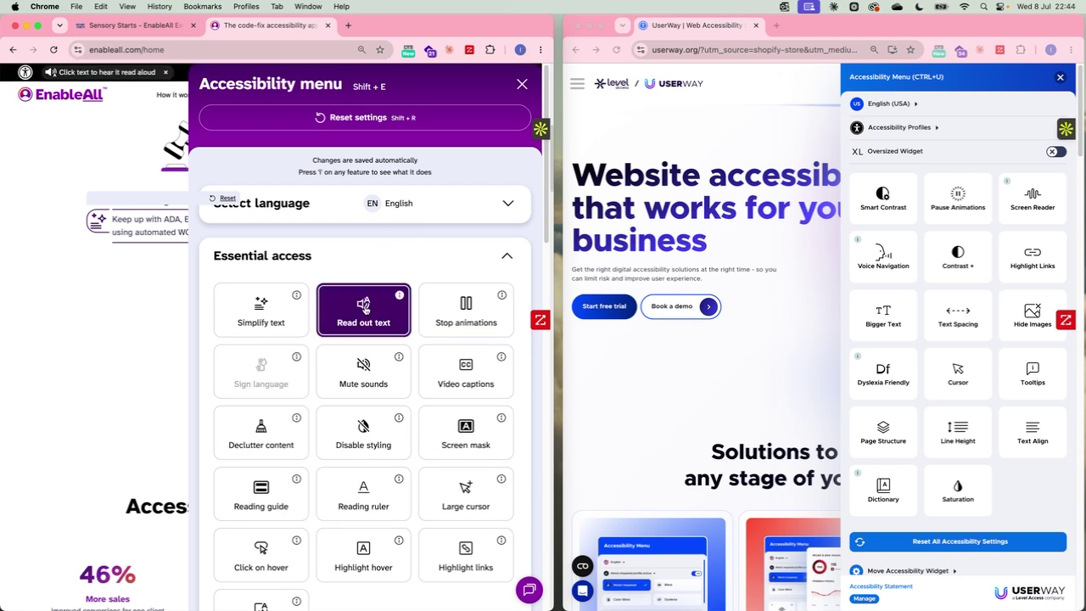
click(523, 85)
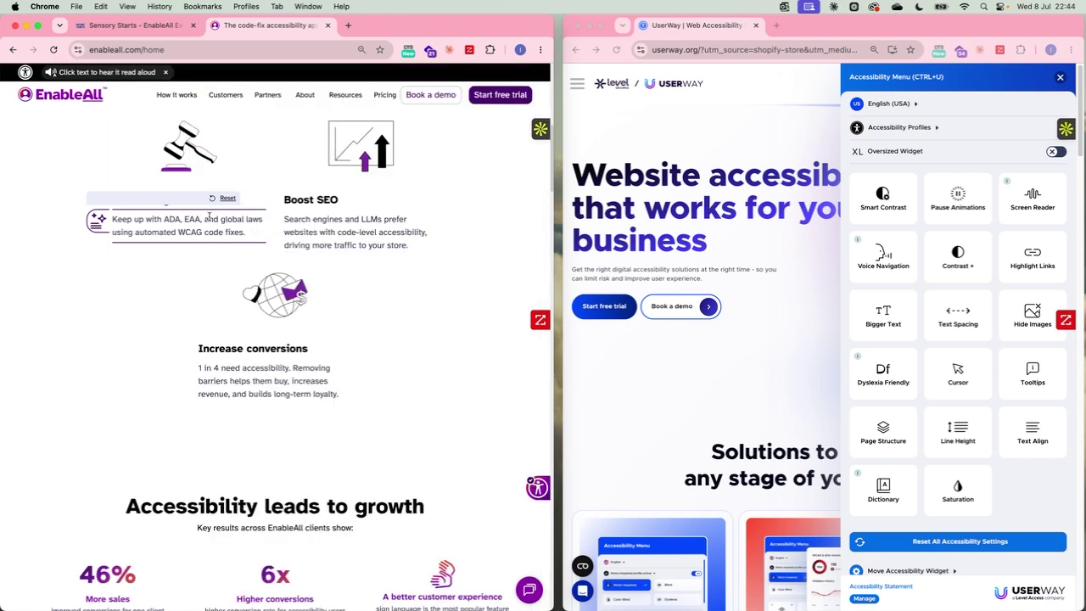
click(356, 214)
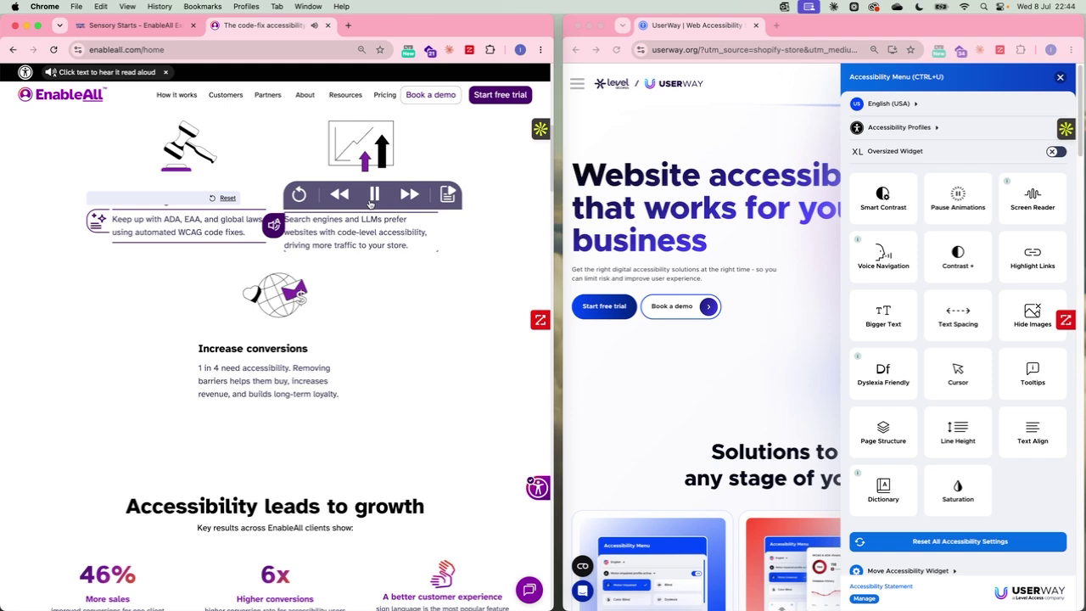
click(542, 495)
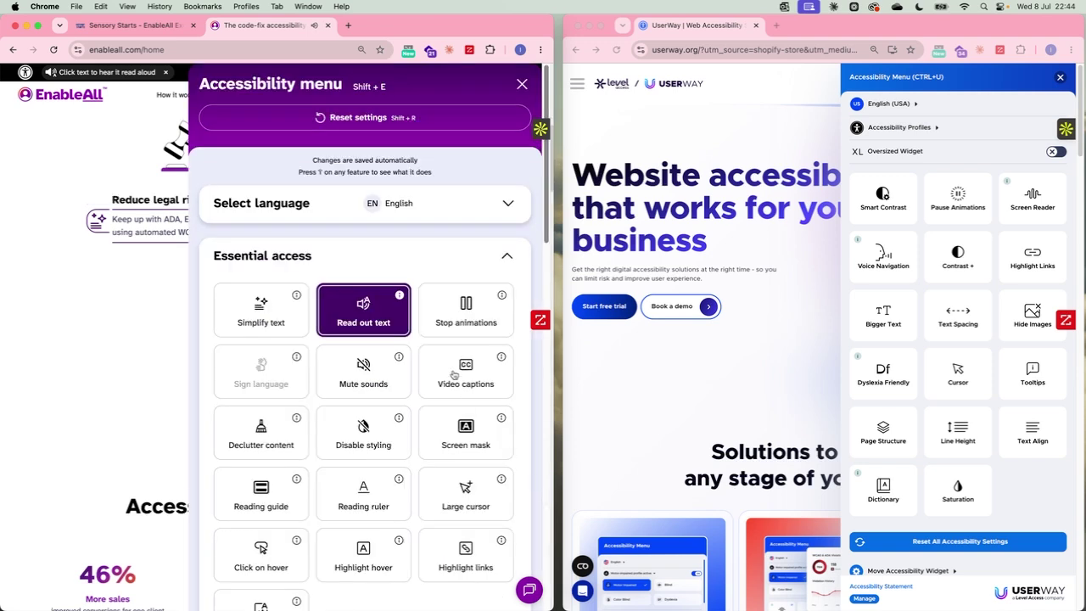
mouse_move(299, 300)
click(373, 329)
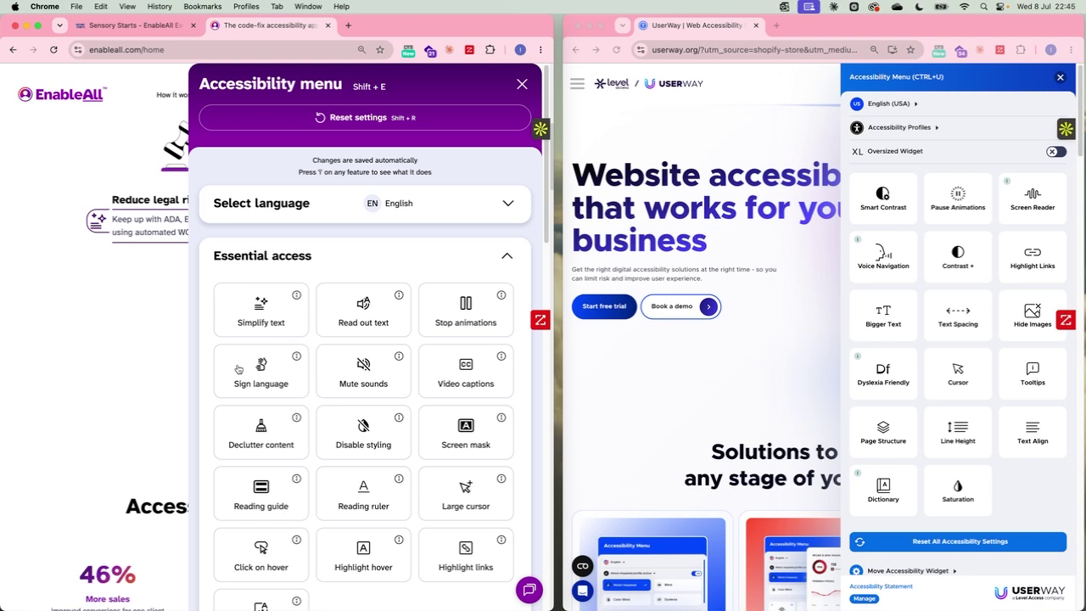
Step: Turn on Sign language and play the translation of the "Boost SEO" paragraph, viewing it enlarged before returning to the small player
click(238, 368)
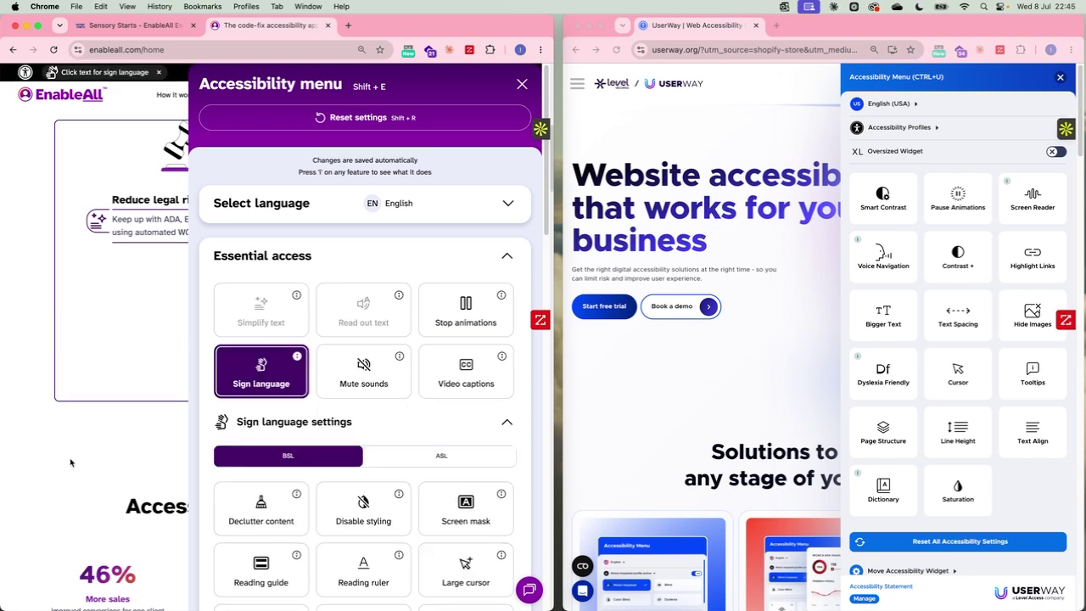
click(355, 226)
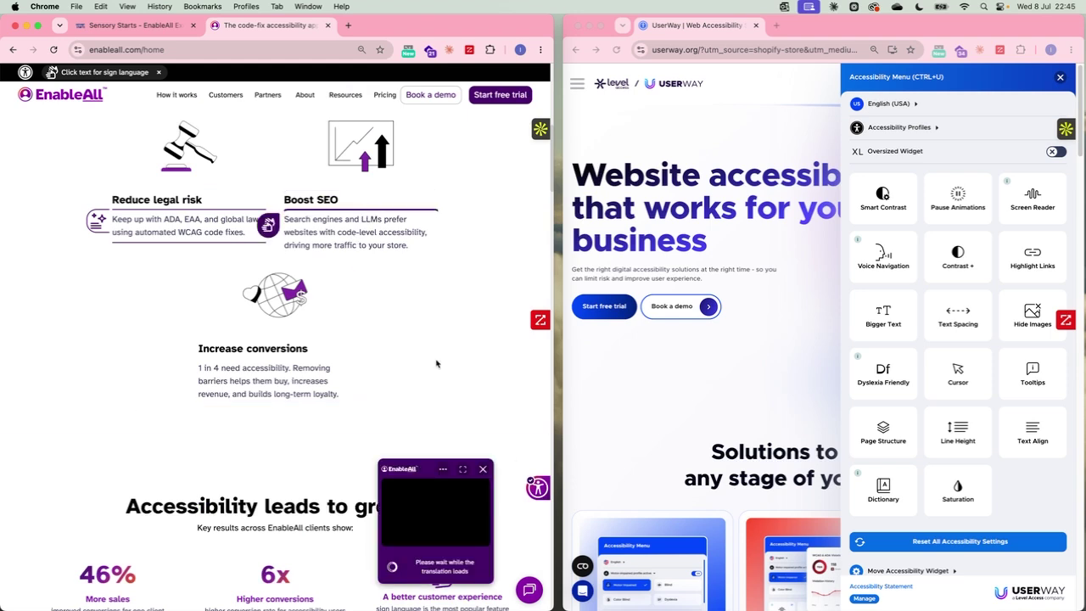
click(466, 444)
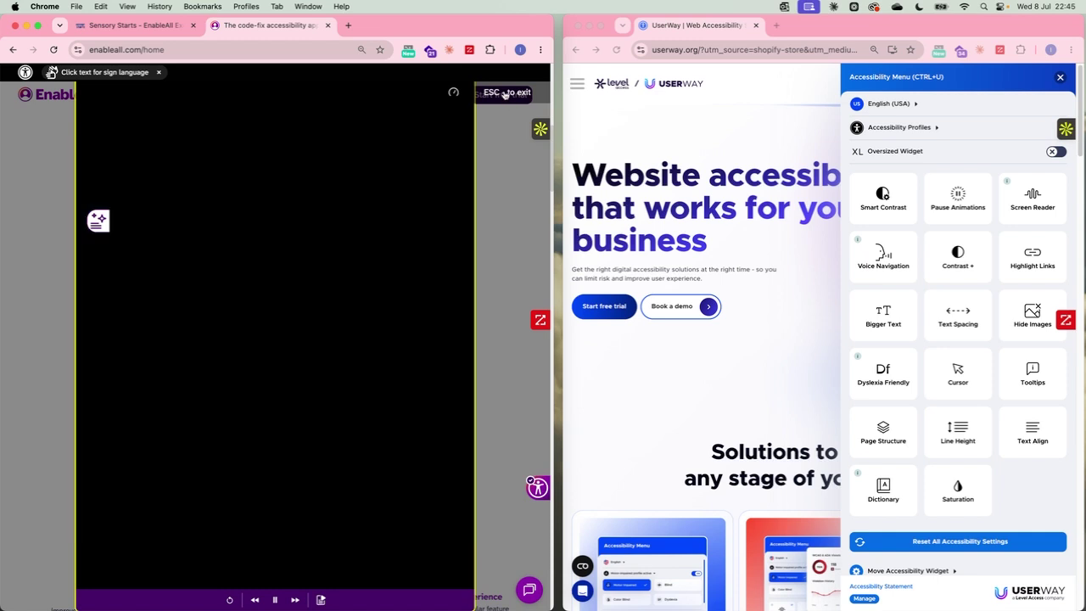
click(507, 93)
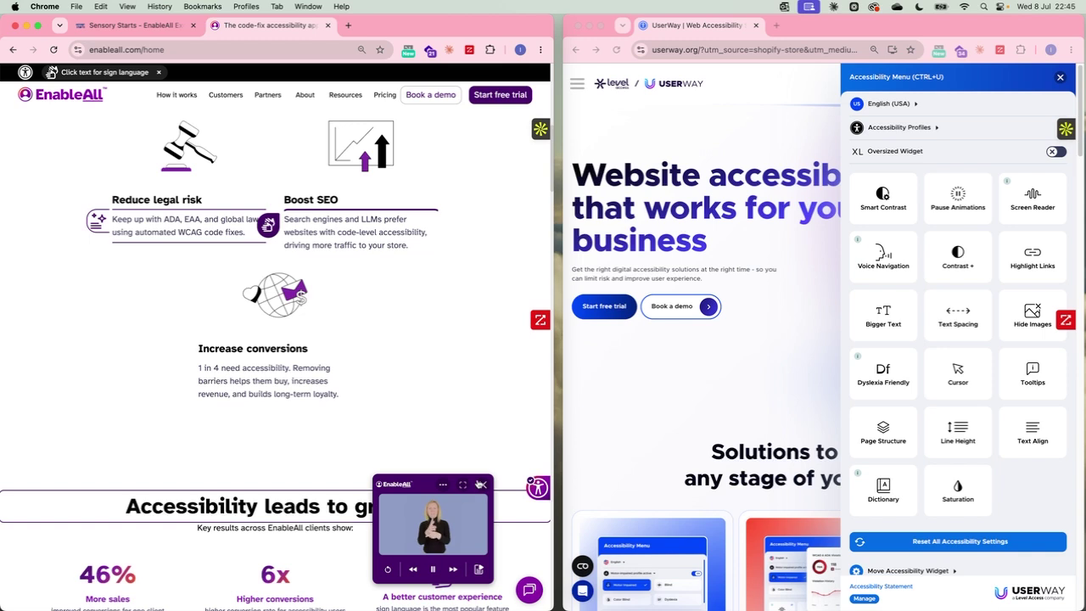
Step: Close the sign language player and turn off Sign language in the accessibility menu
click(483, 484)
click(535, 490)
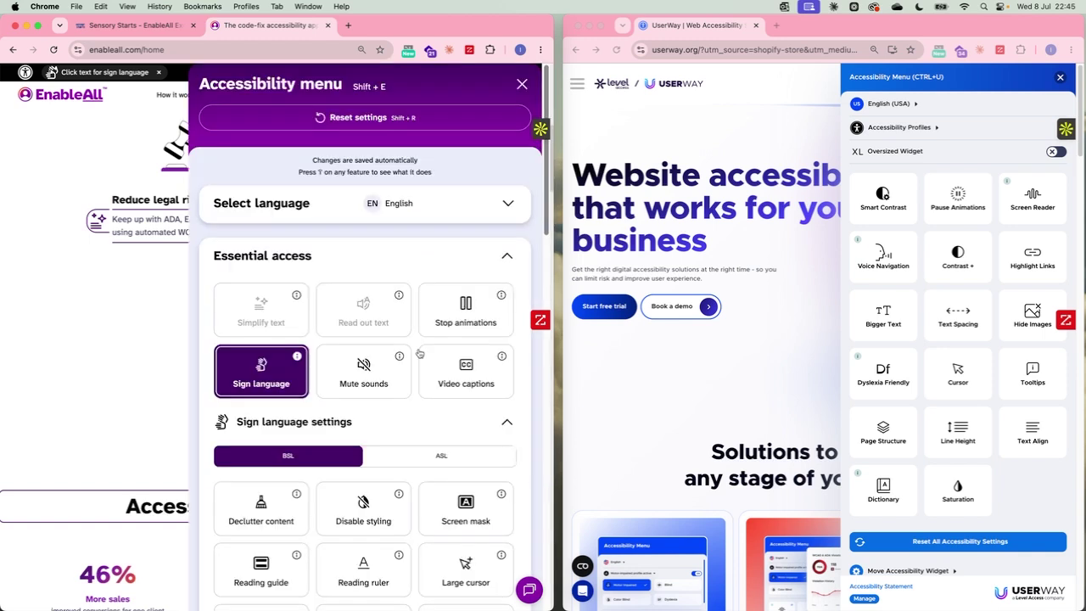
click(260, 379)
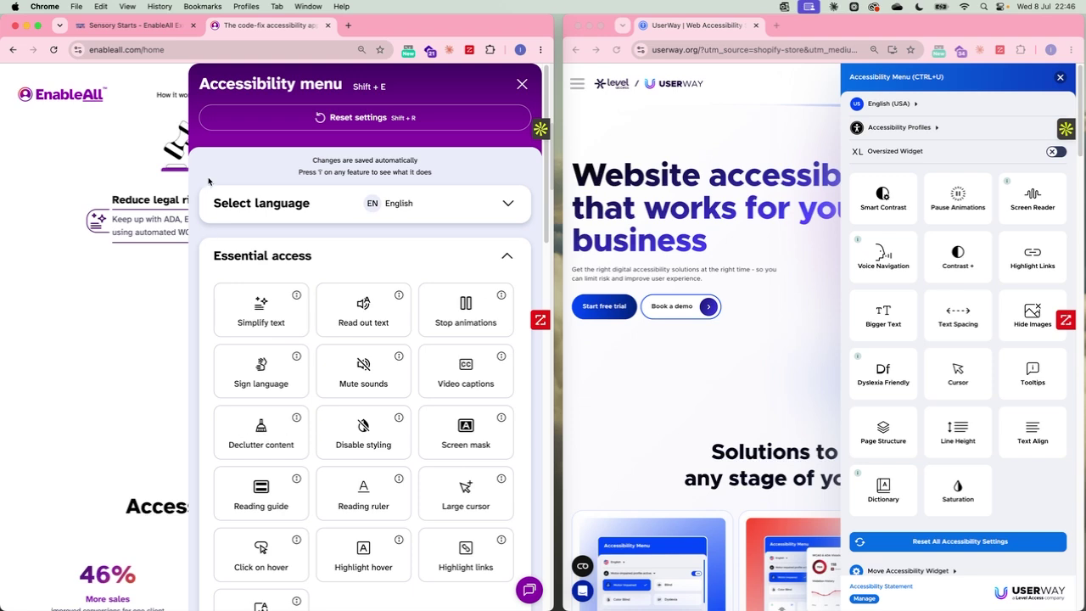
Step: Switch to the Sensory Starts demo store and open the "Rubber Ball with Textured Nobbles" product page
click(180, 26)
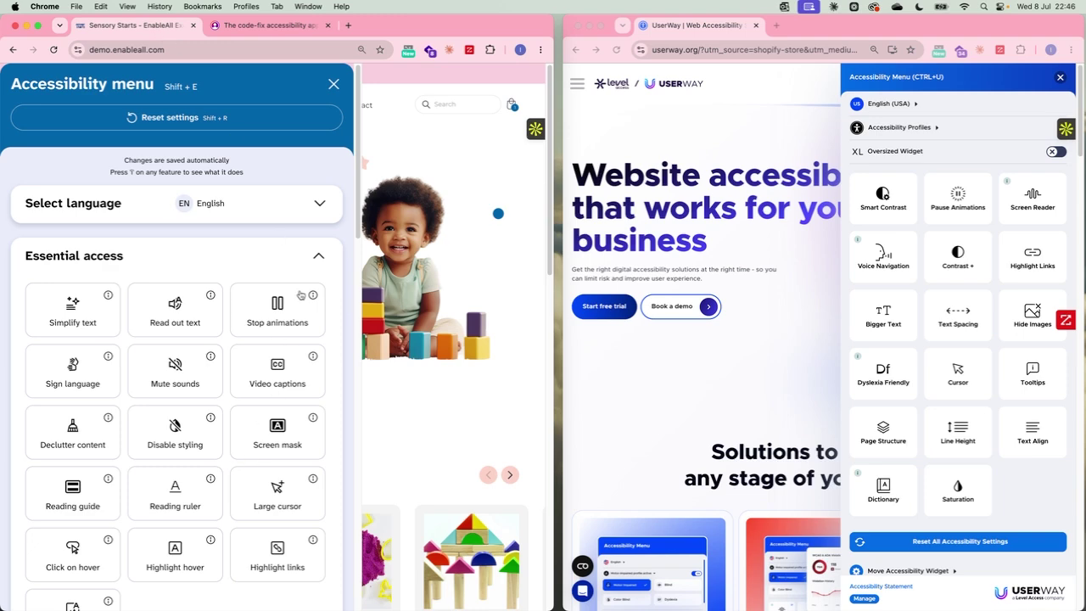
scroll(436, 453, down, 5)
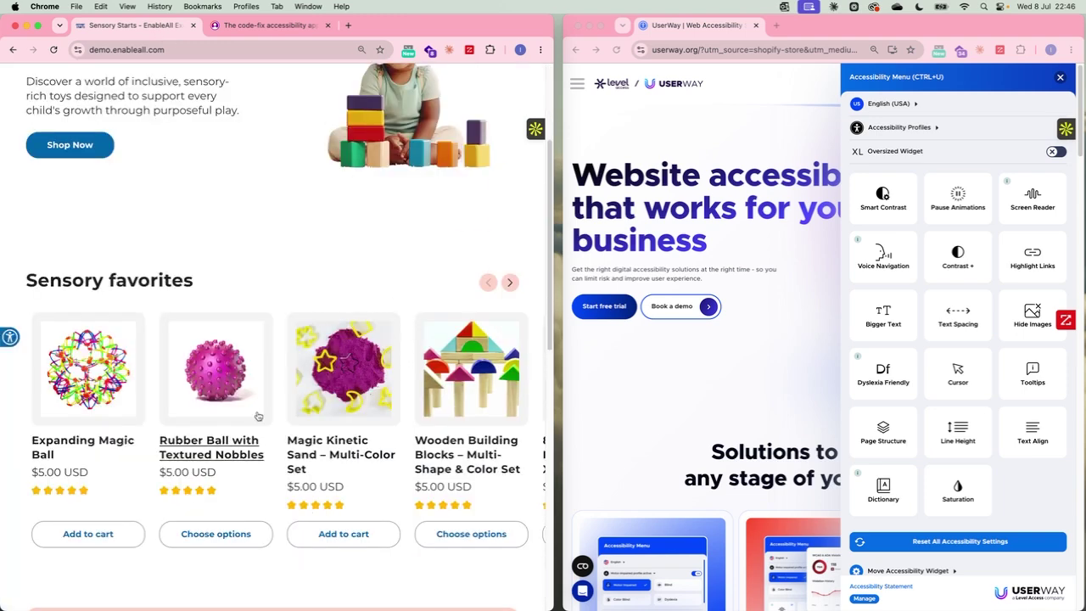
click(209, 449)
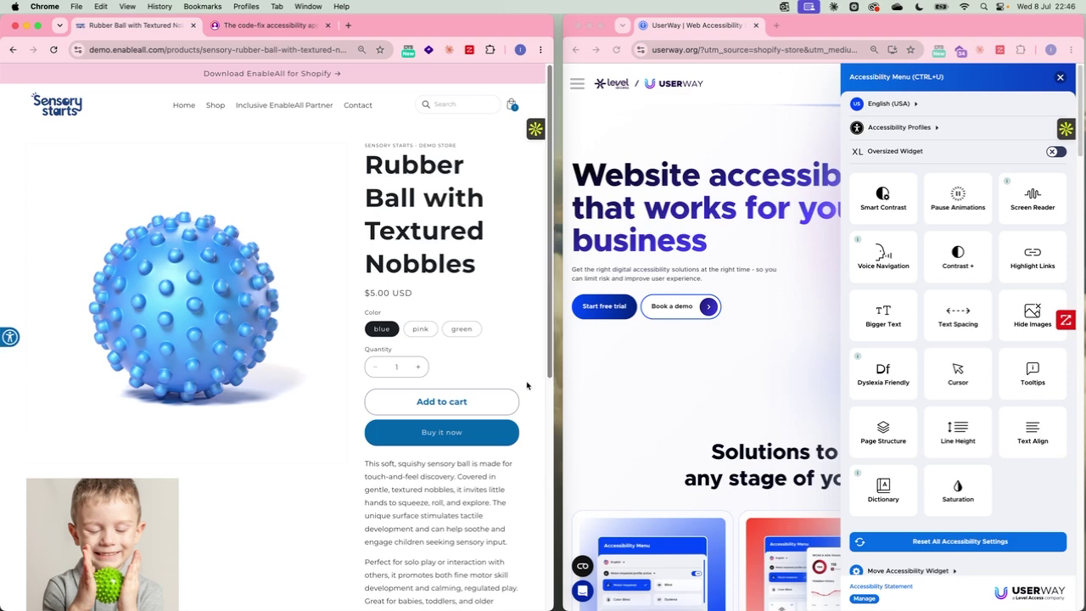
Step: Turn on Declutter content for the product page and look over the reduced layout
scroll(210, 352, down, 5)
scroll(209, 352, down, 8)
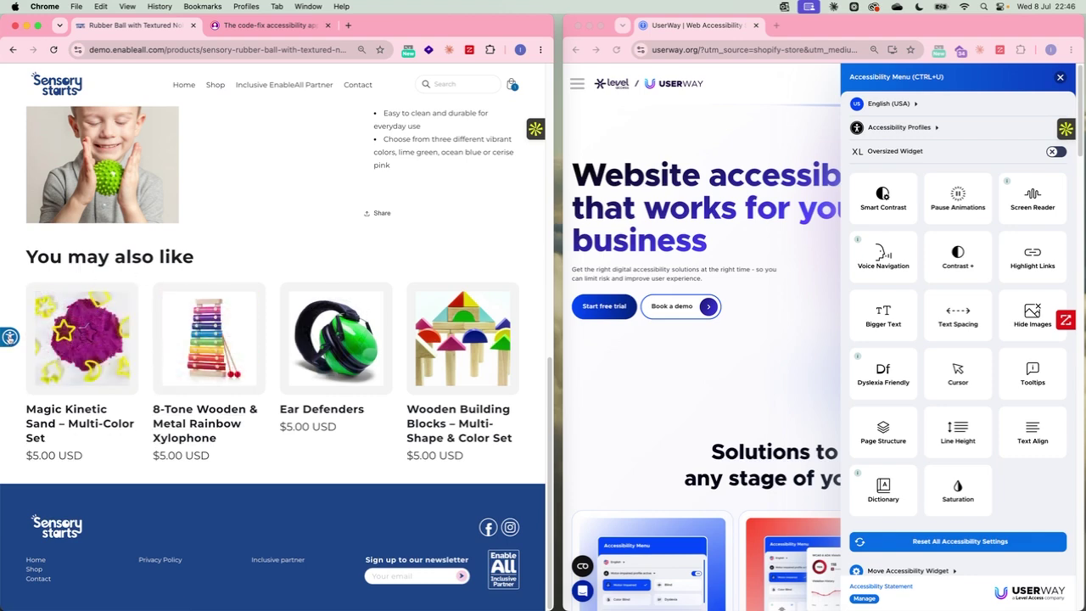
click(10, 337)
click(74, 437)
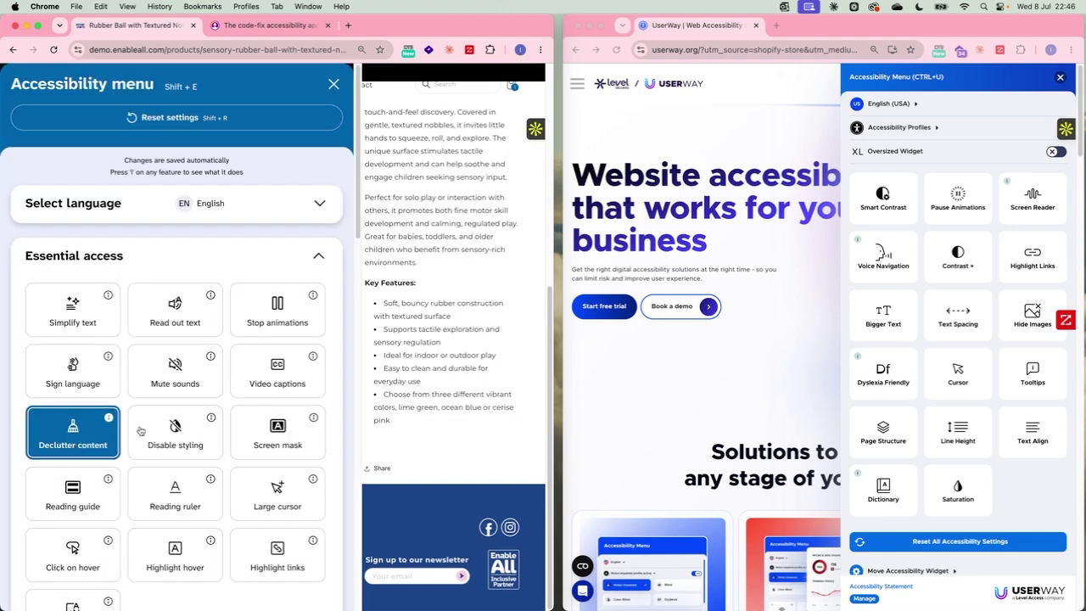
click(481, 370)
scroll(270, 372, up, 5)
Step: Turn on Disable styling as well and examine the product page's unstyled details and purchase options
click(10, 337)
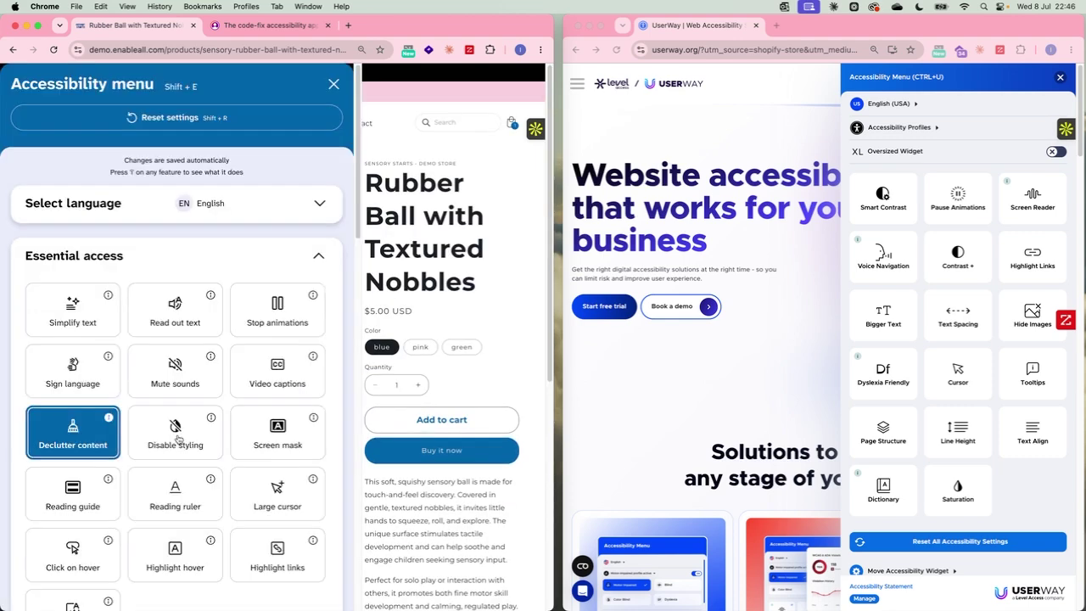
click(178, 438)
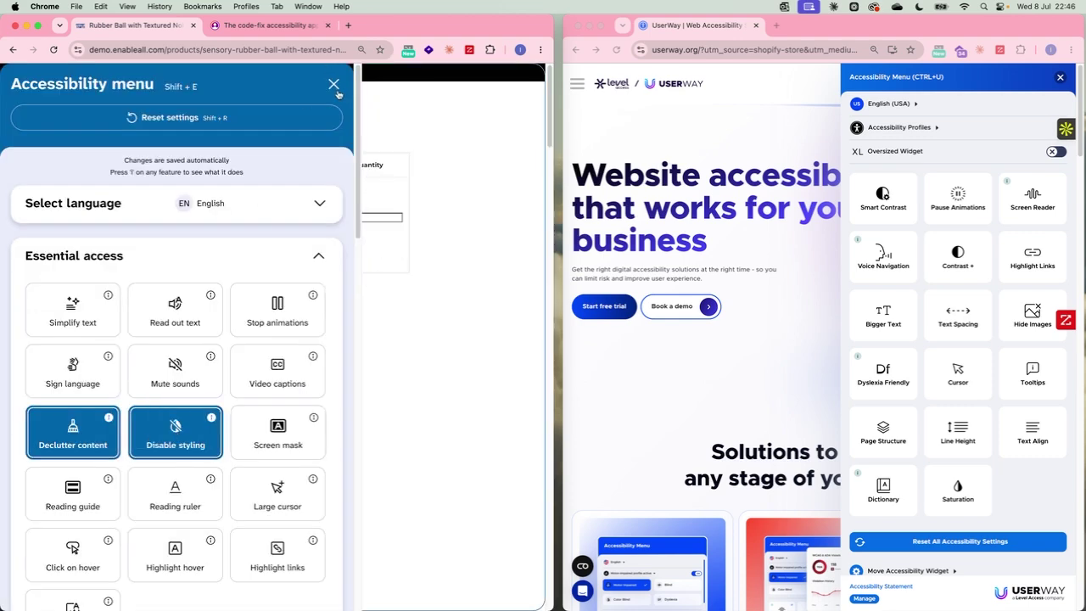
click(335, 88)
scroll(262, 291, down, 10)
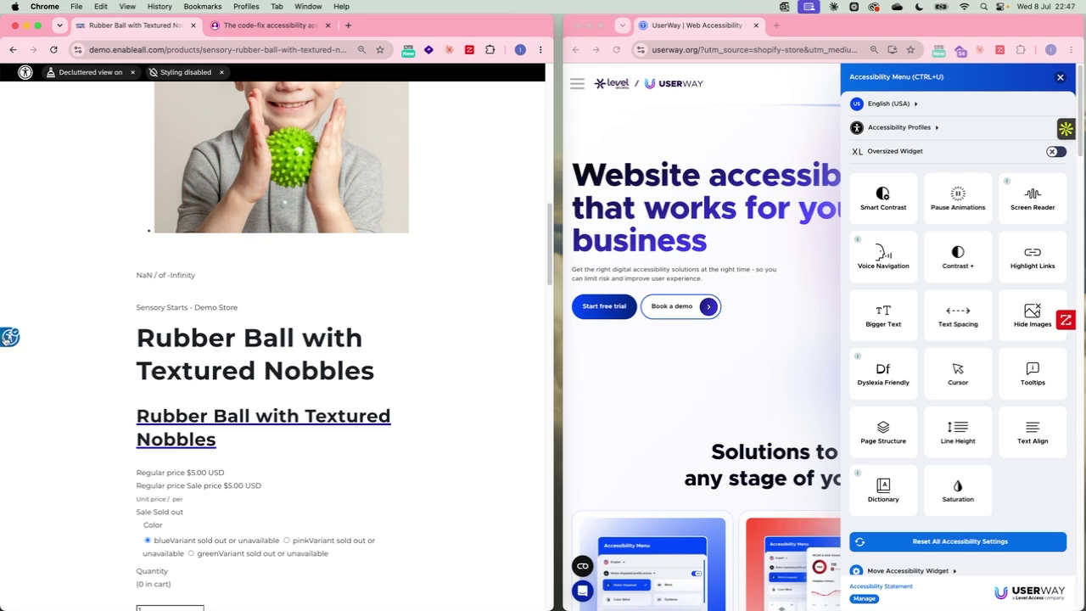
click(9, 337)
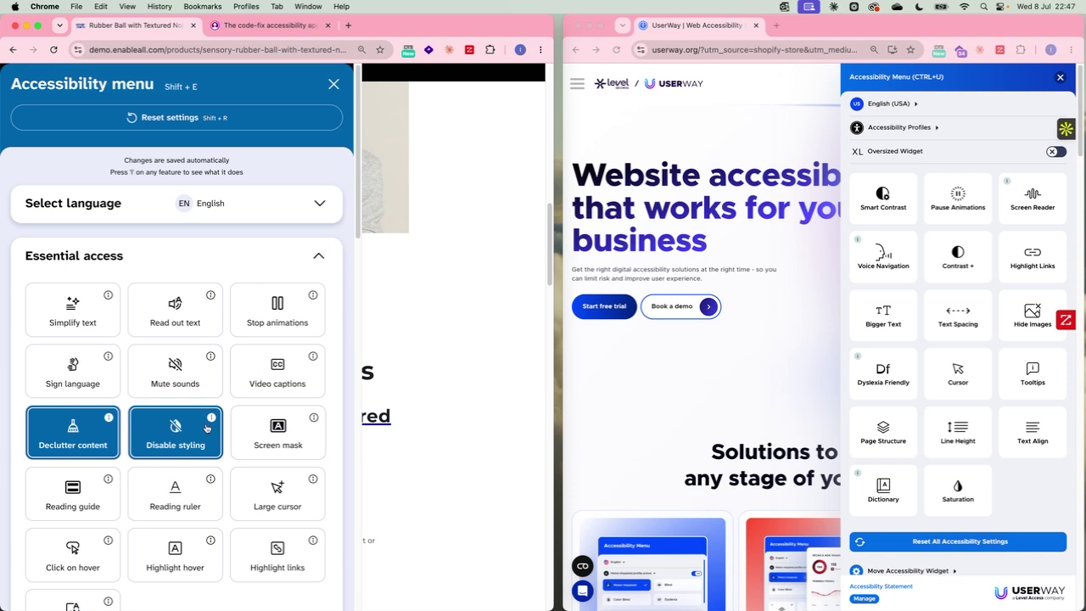
click(459, 358)
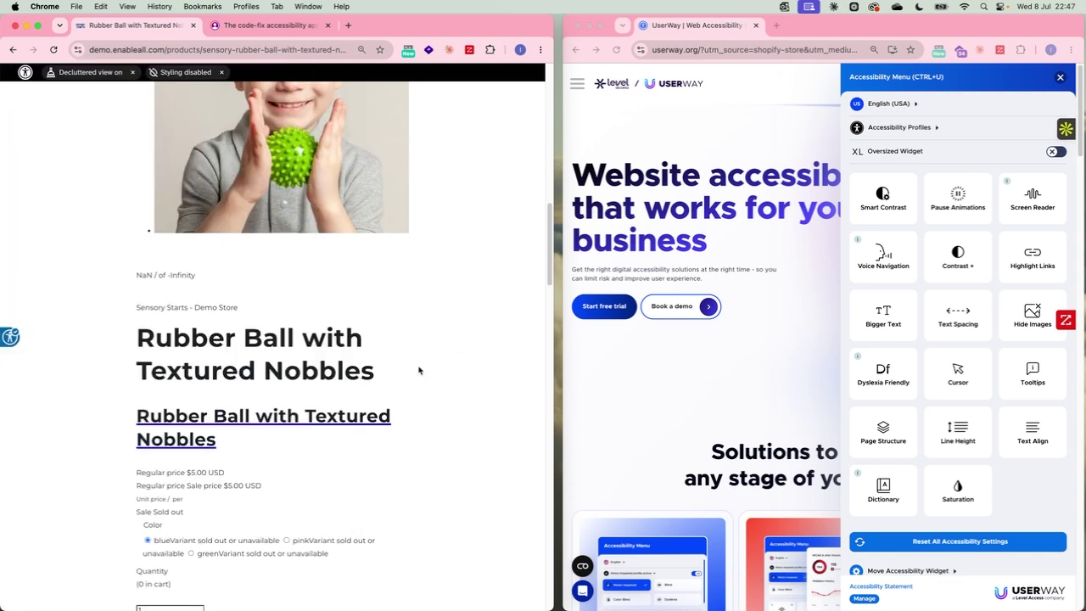
scroll(199, 448, down, 3)
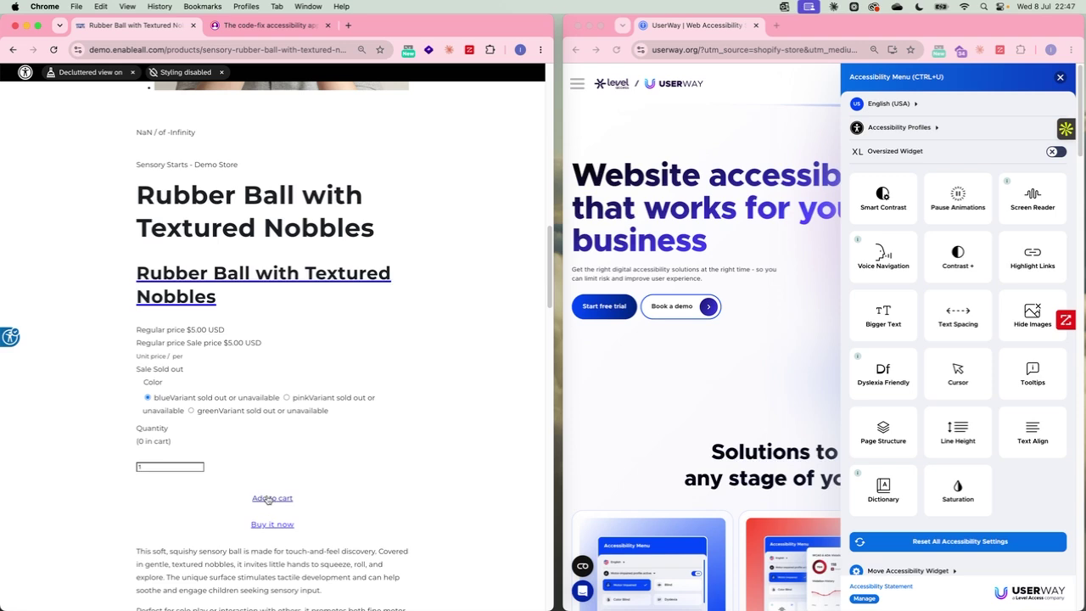
Step: Turn off Disable styling and Declutter content in the store's accessibility menu
click(12, 337)
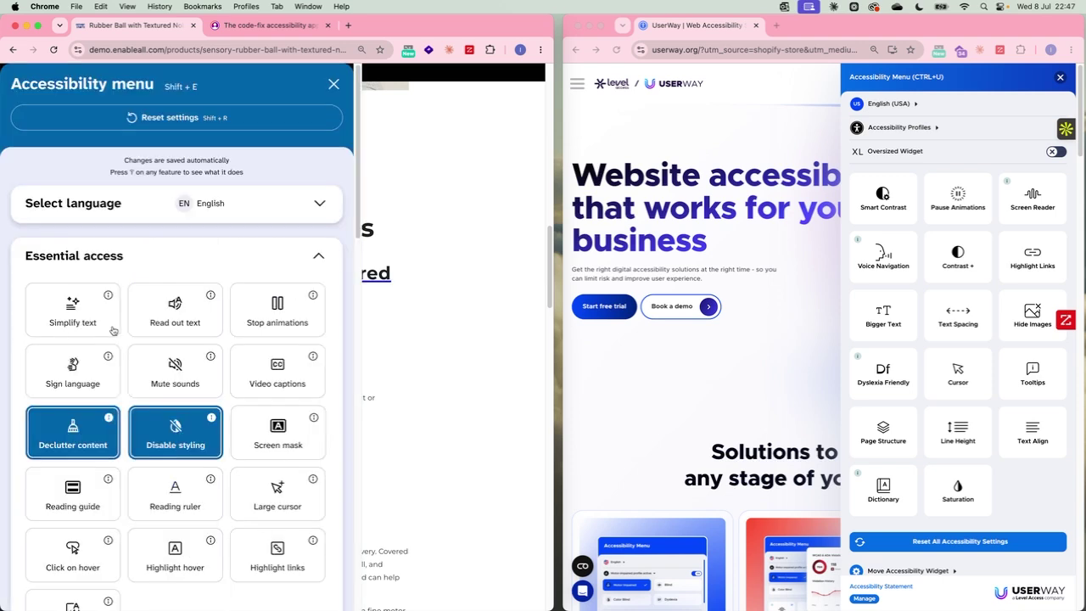
click(175, 432)
click(72, 433)
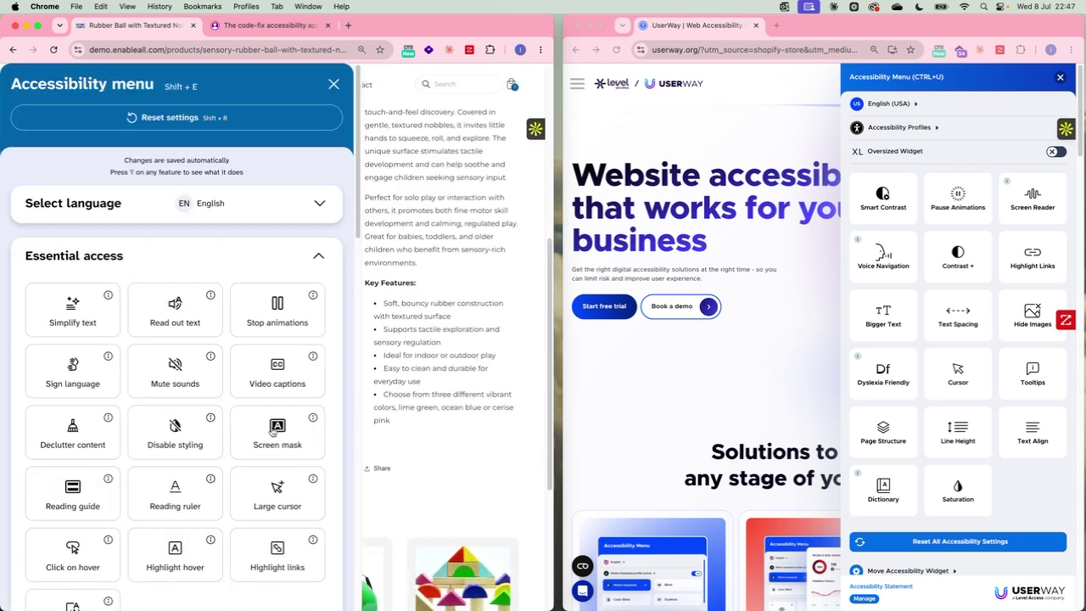
Step: Turn on Screen mask over the product page and slightly widen the demo store's browser window
click(273, 432)
click(508, 363)
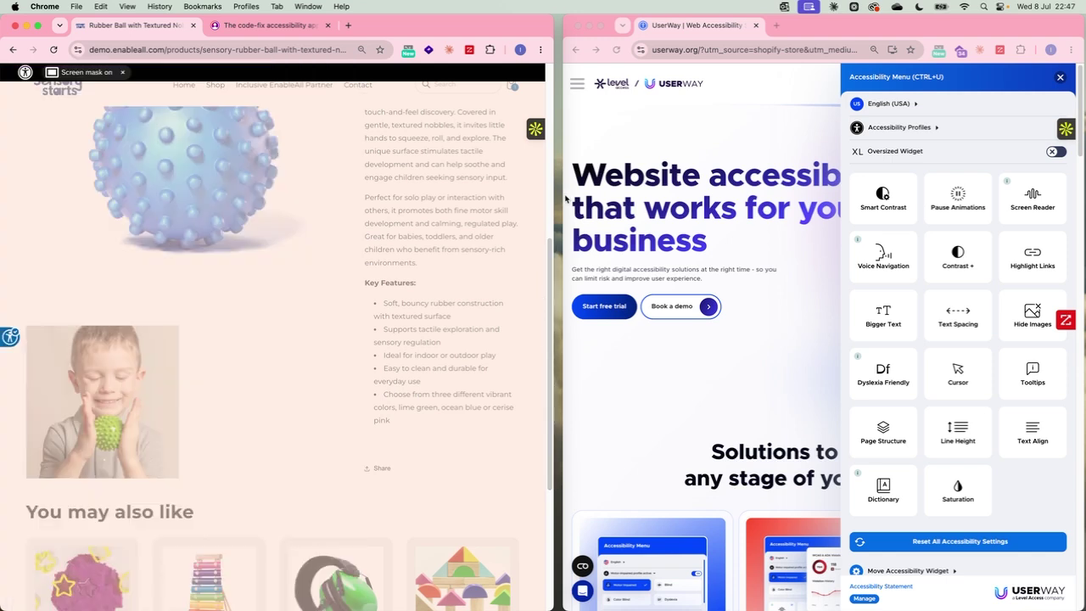
mouse_move(559, 199)
mouse_down()
mouse_move(636, 193)
mouse_move(562, 194)
mouse_up()
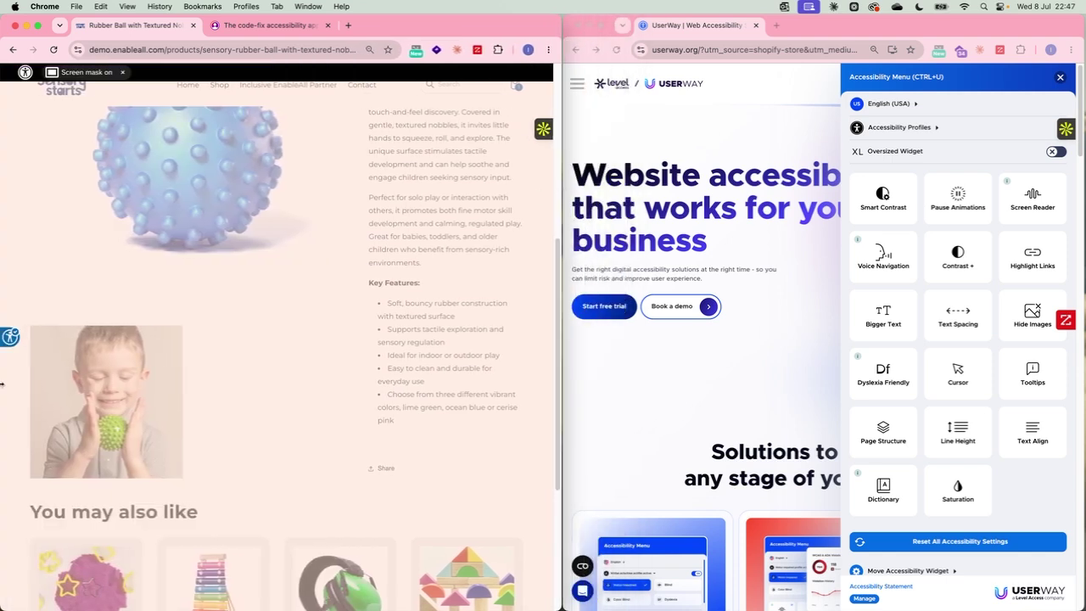
Step: Review the screen mask's fill color and opacity options, and turn Screen mask off
click(10, 337)
scroll(70, 337, down, 5)
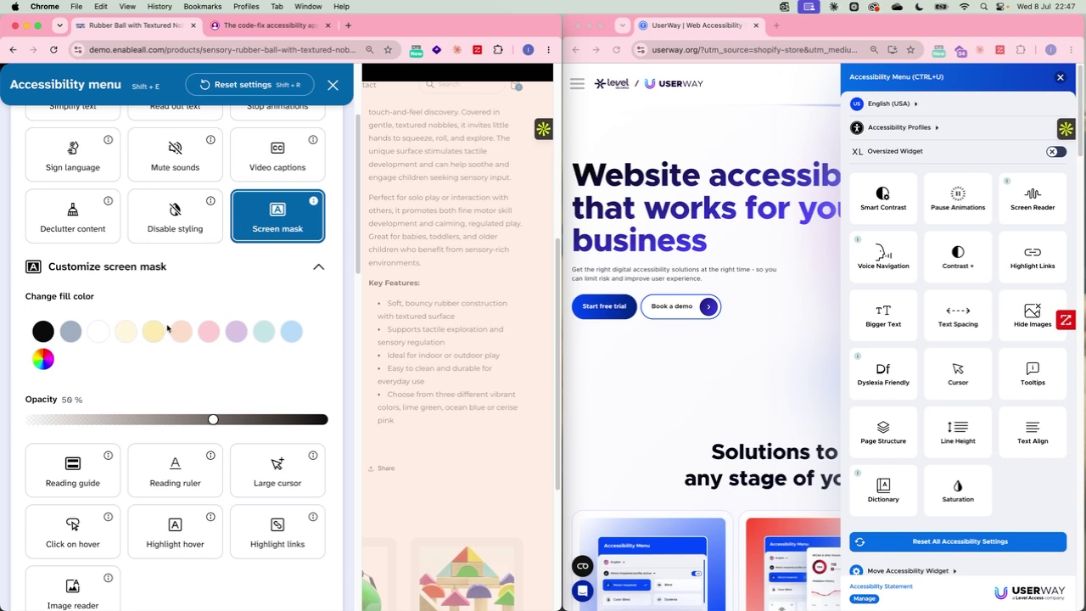
click(293, 229)
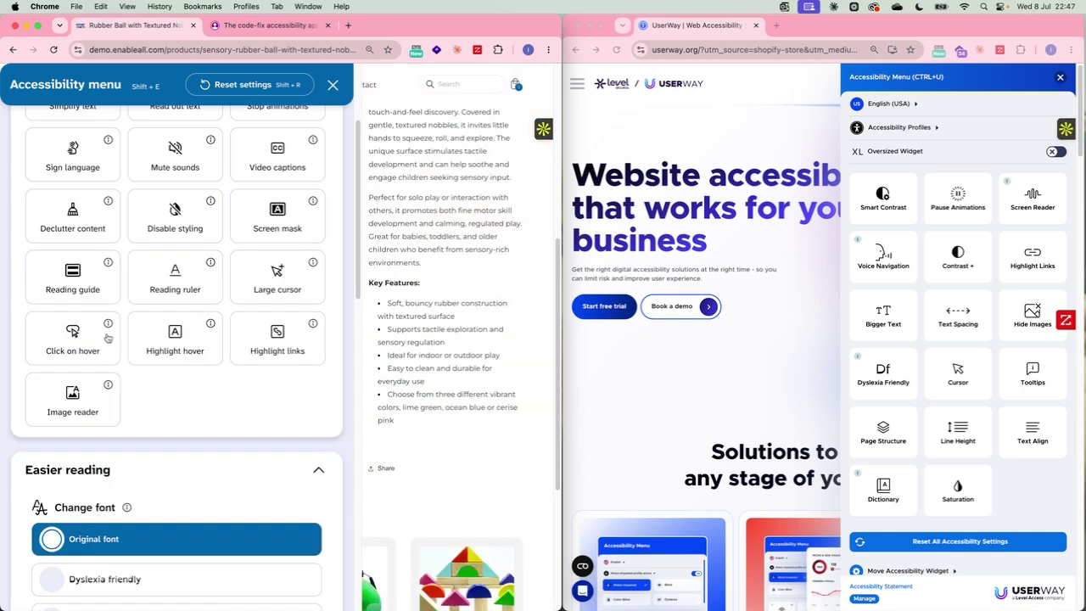
Step: Try the Reading guide over the product text and dismiss it
click(66, 287)
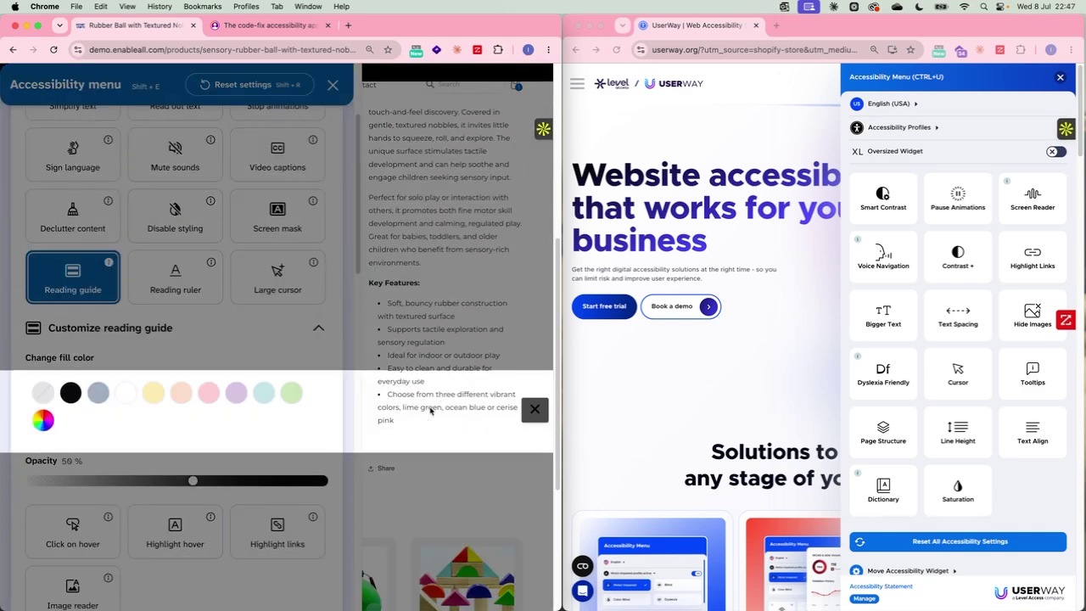
key(Escape)
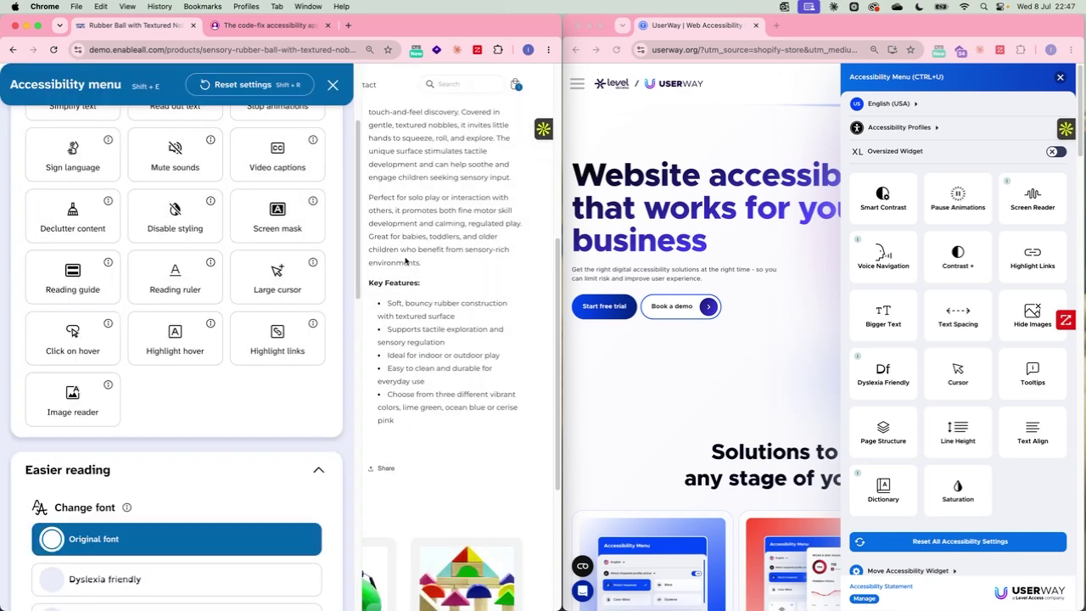
Step: Cycle UserWay's Cursor option through Big Cursor, Reading Mask and Reading Guide until it is off again
click(952, 382)
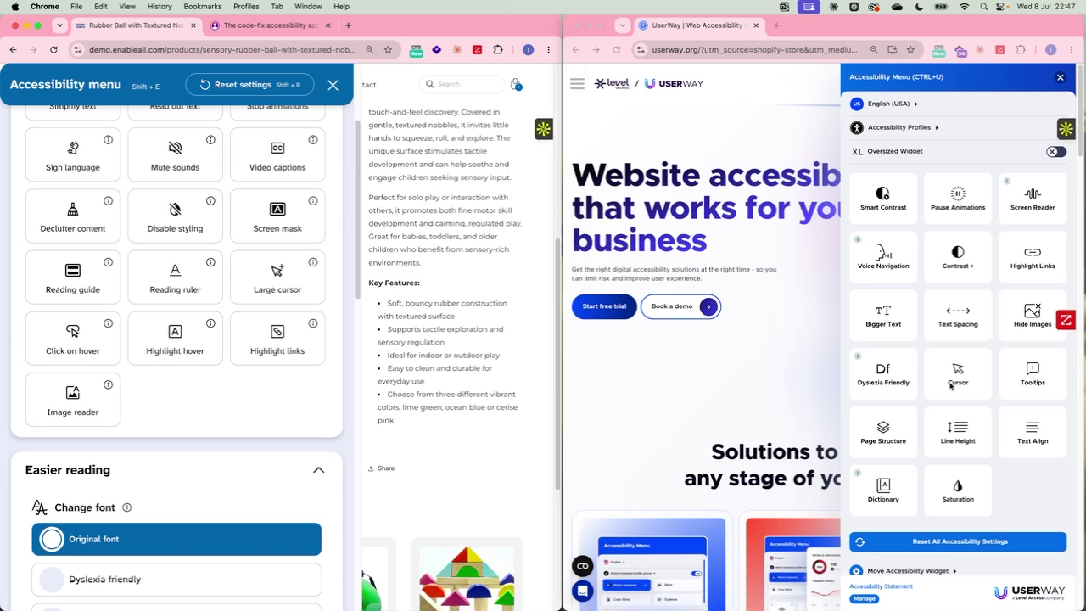
click(971, 378)
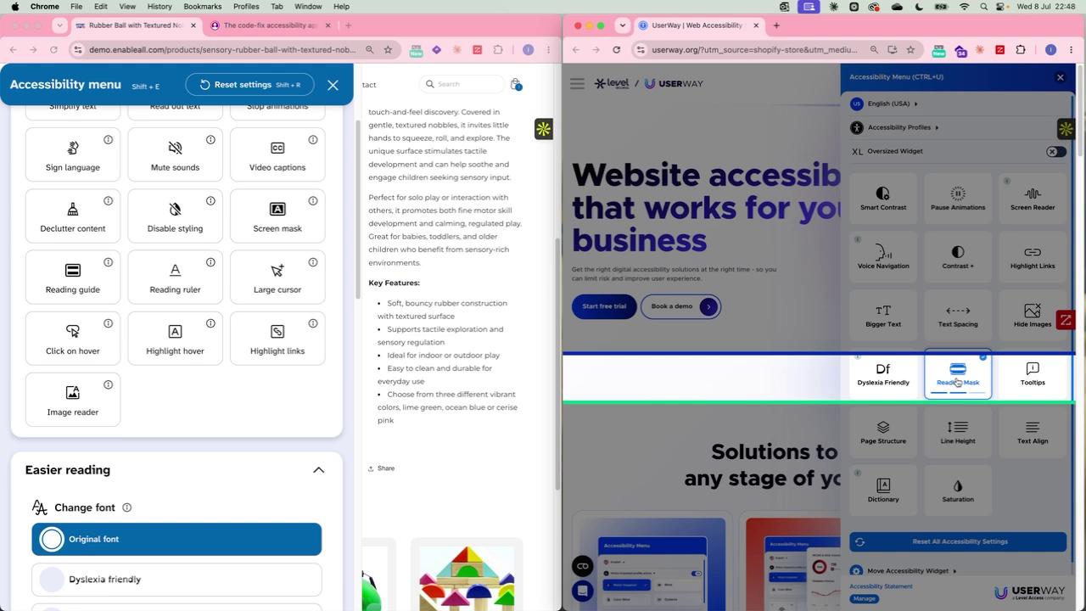
click(956, 380)
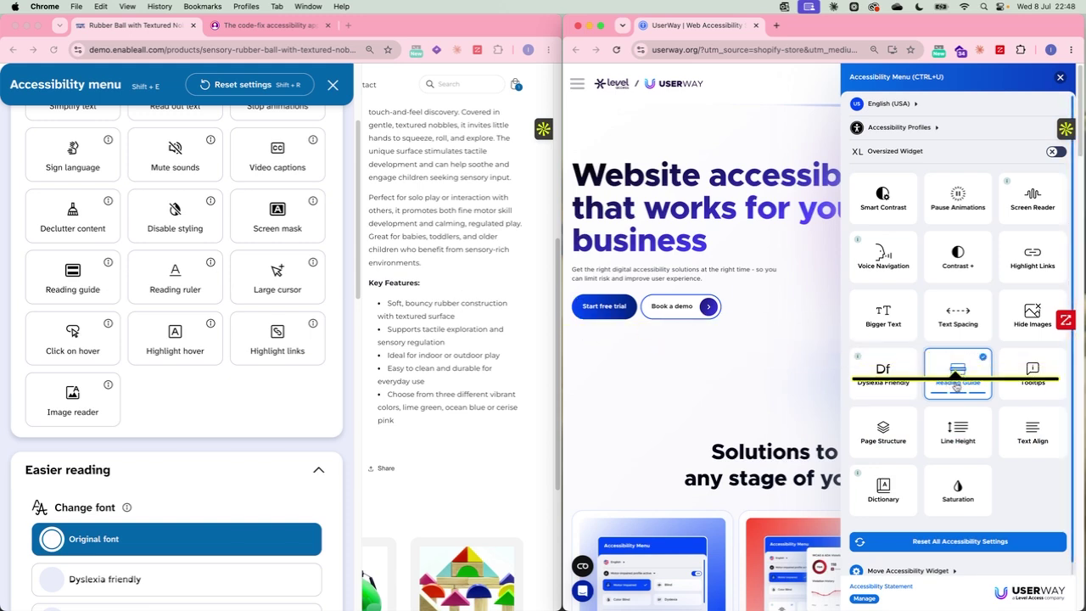
click(957, 385)
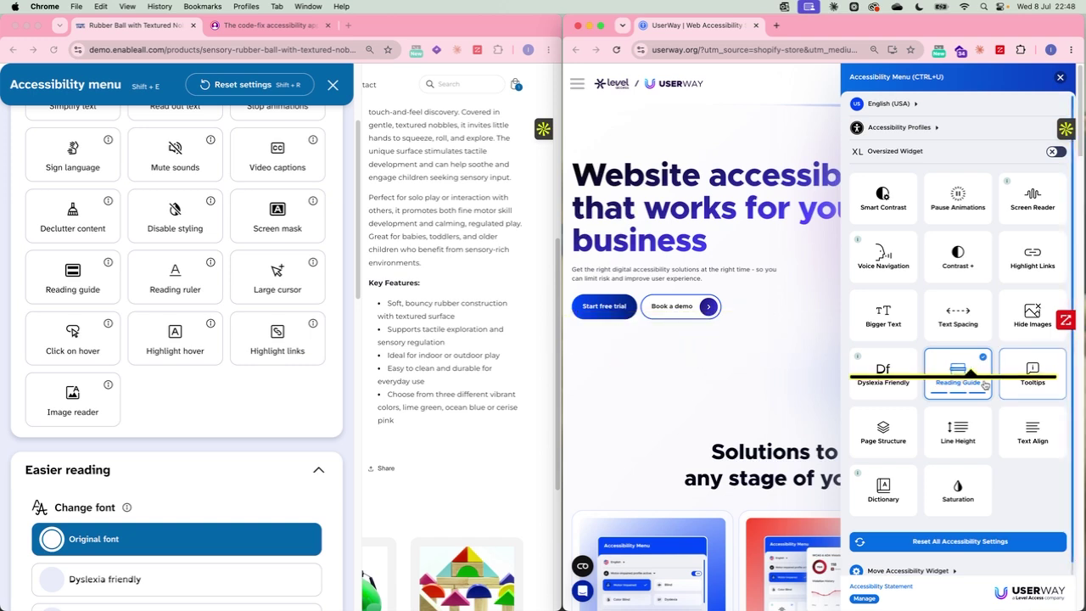
Step: Turn on Reading ruler in the store's accessibility menu, briefly trying Reading guide alongside it and keeping only the ruler active
click(161, 280)
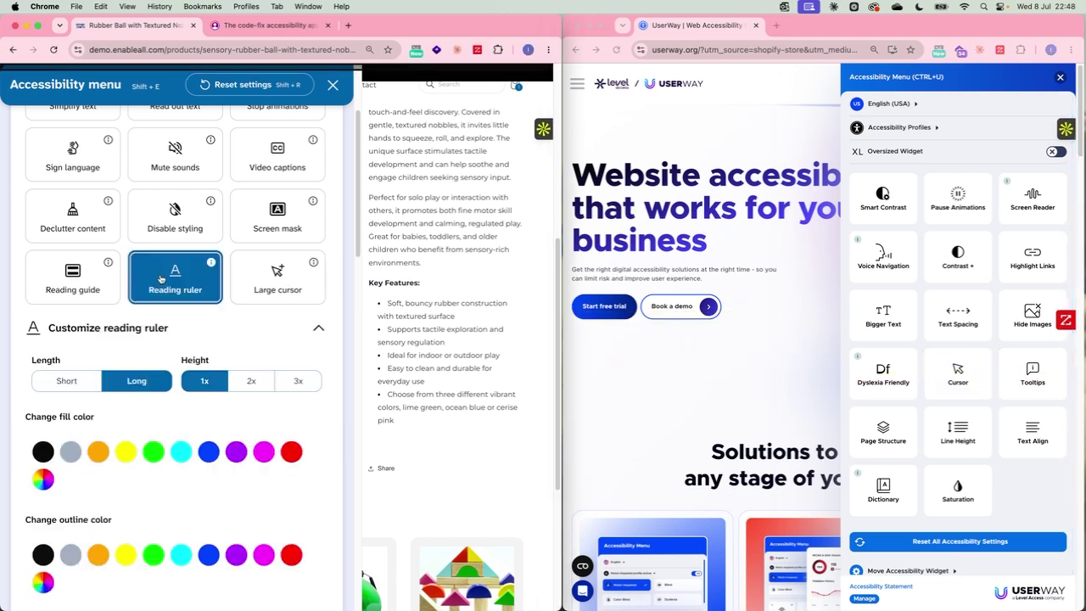
click(73, 272)
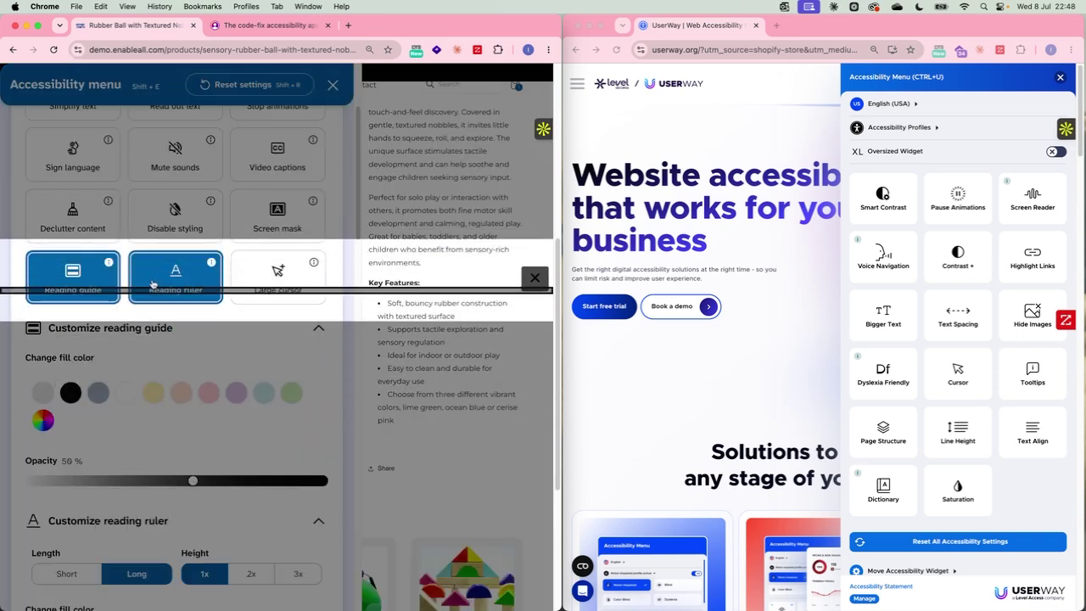
click(157, 285)
click(103, 287)
click(182, 286)
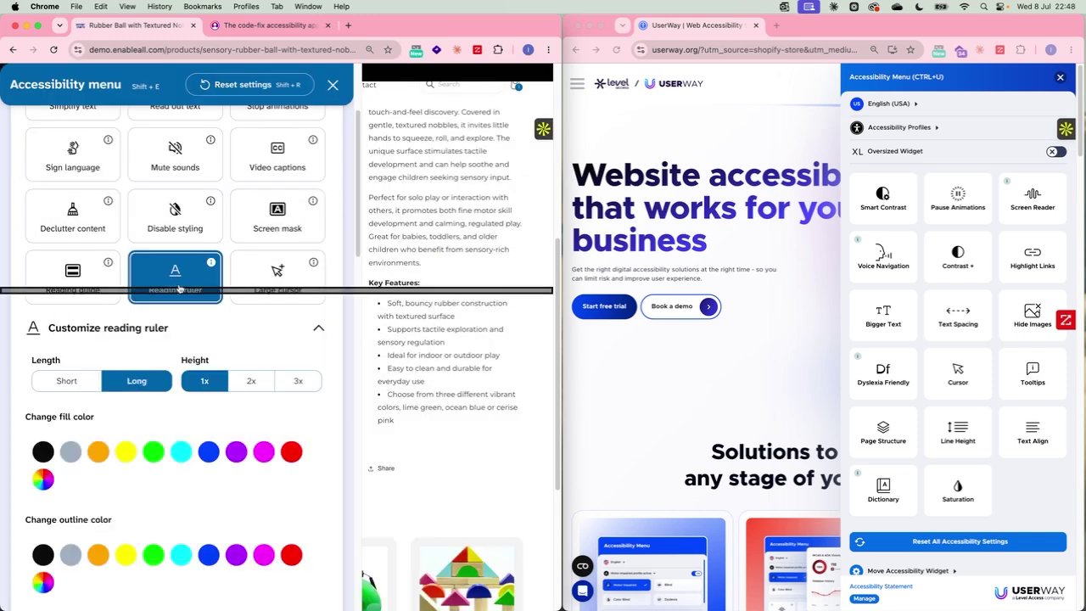
Step: Try the reading ruler at 3x height, set it to Short length and 1x height, and turn it off
click(297, 381)
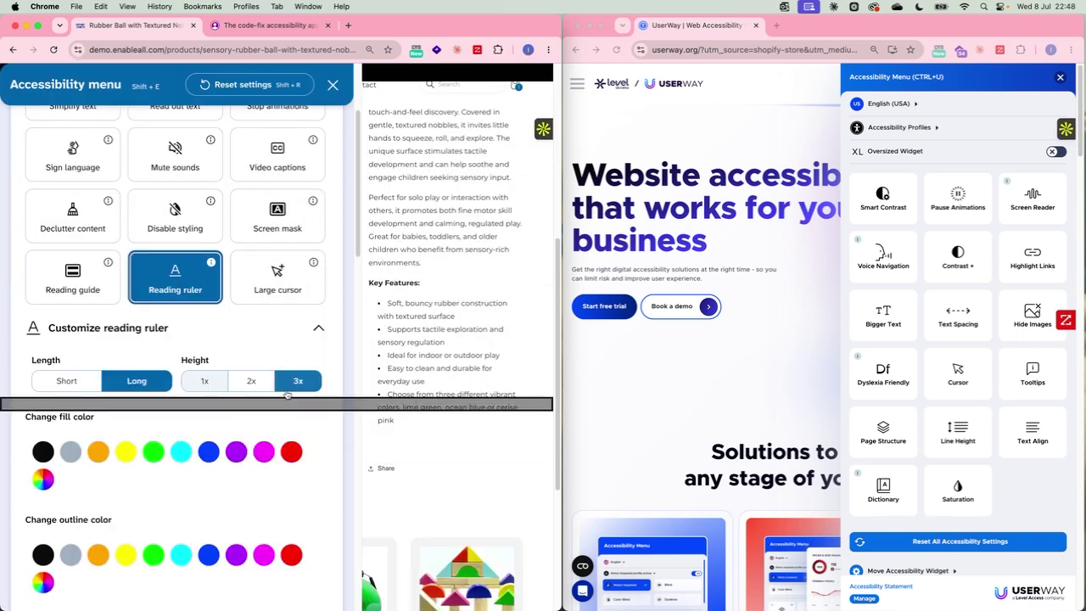
click(62, 383)
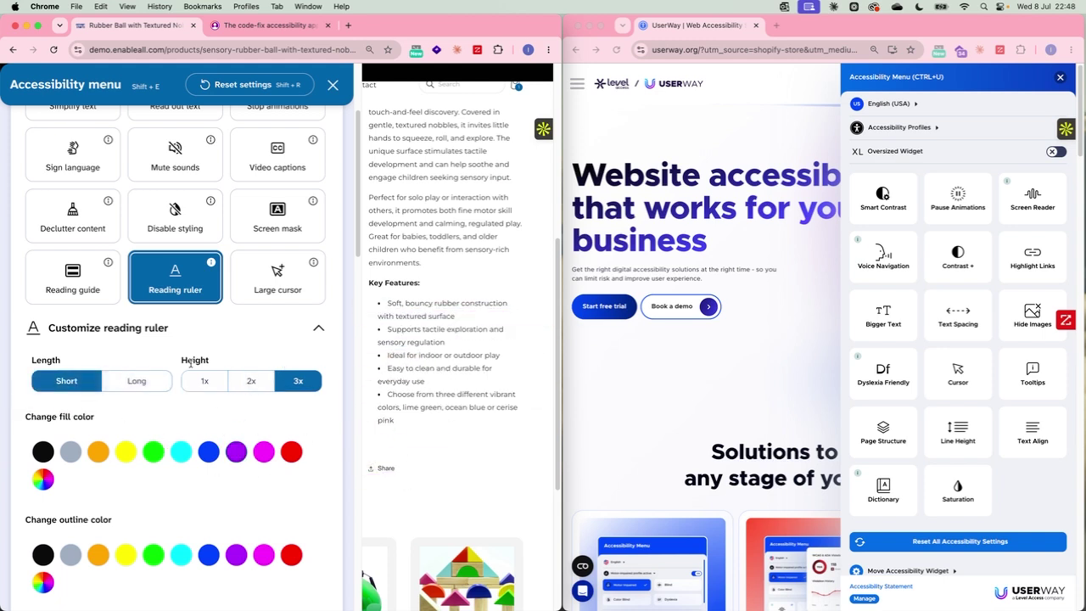
click(205, 381)
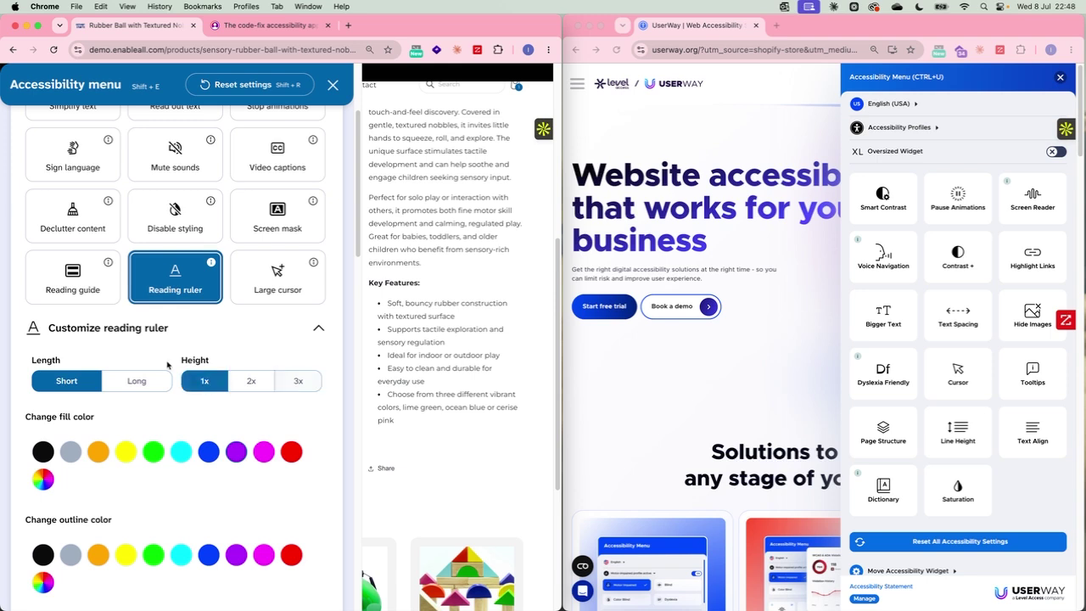
click(174, 291)
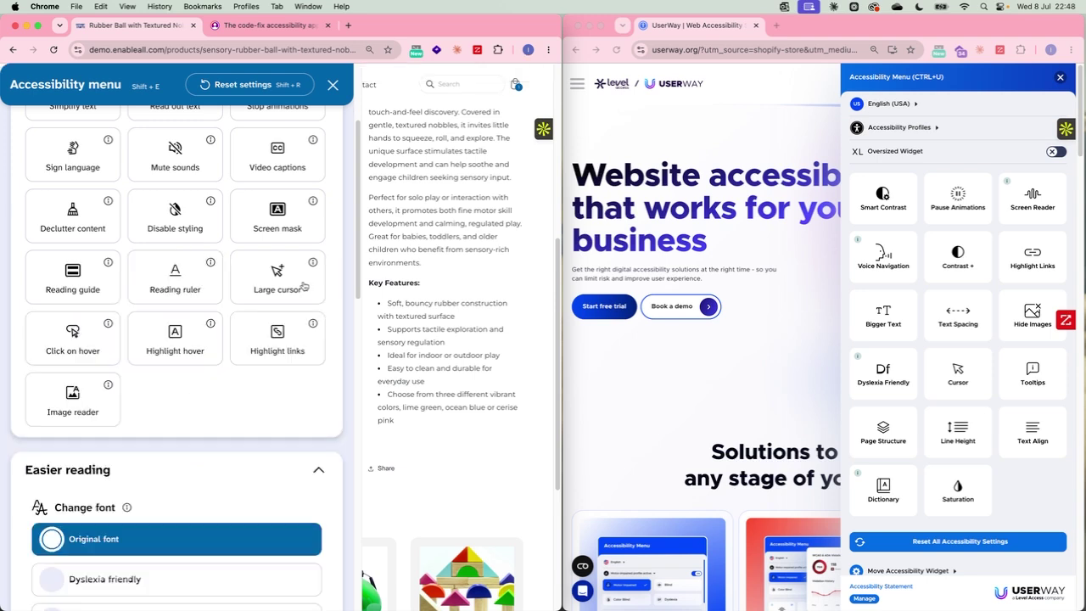
Step: Turn on Large cursor in the store's menu and Big Cursor in UserWay, comparing the pointers on both pages
click(280, 286)
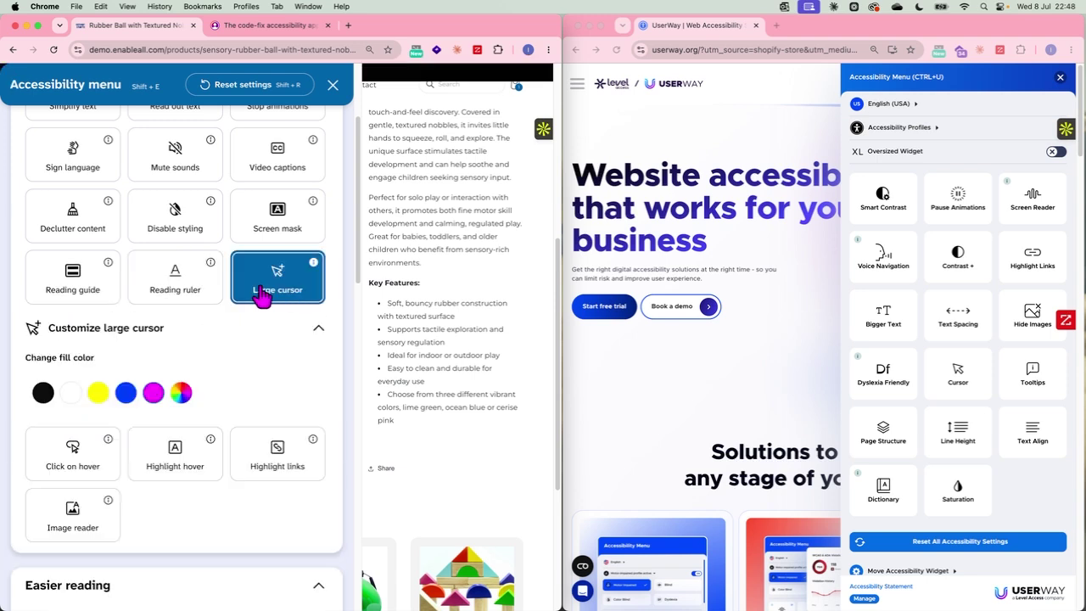
click(952, 383)
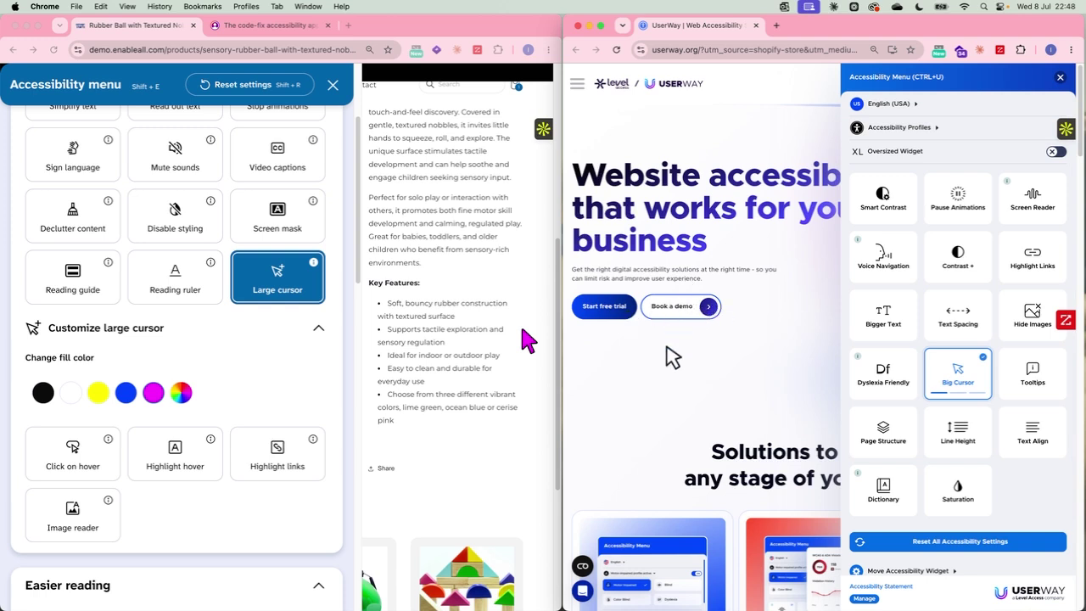
click(687, 397)
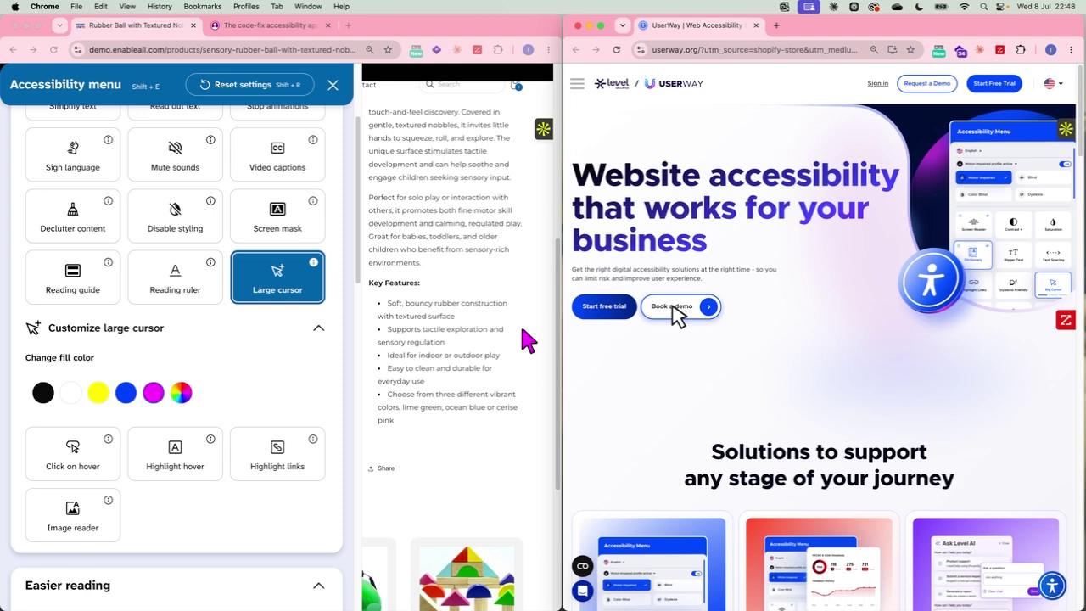
click(465, 297)
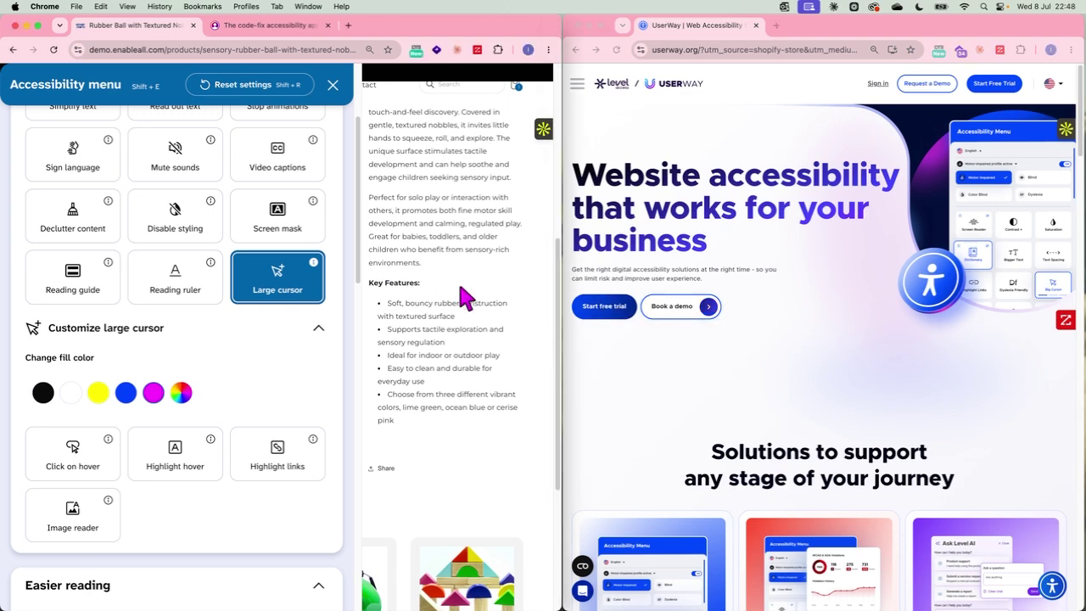
Step: Try the large cursor on the product page with the store's menu closed, and turn Large cursor off
click(332, 86)
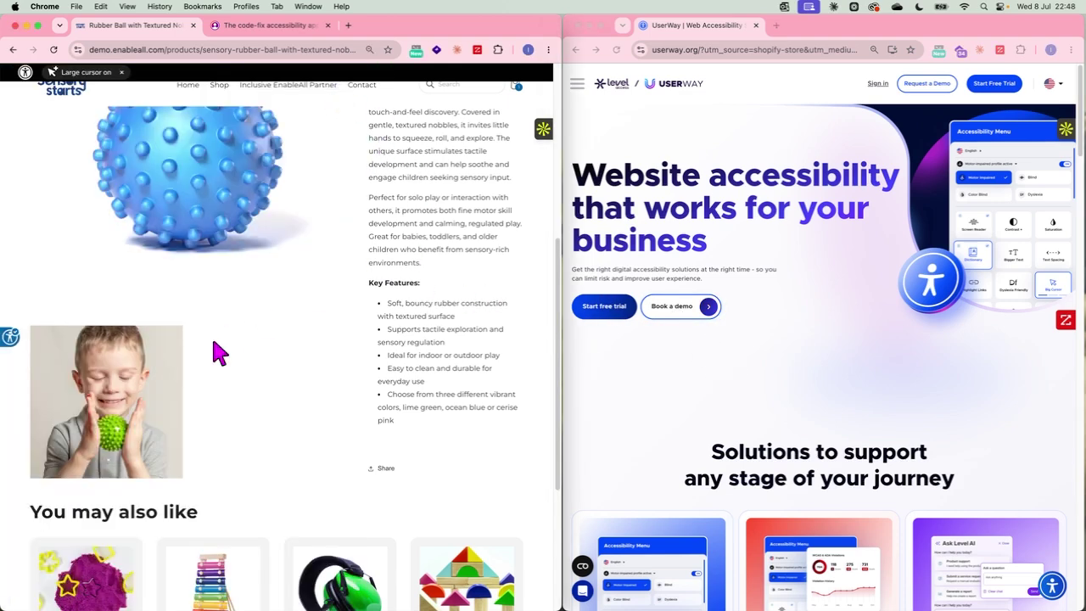
scroll(255, 350, up, 5)
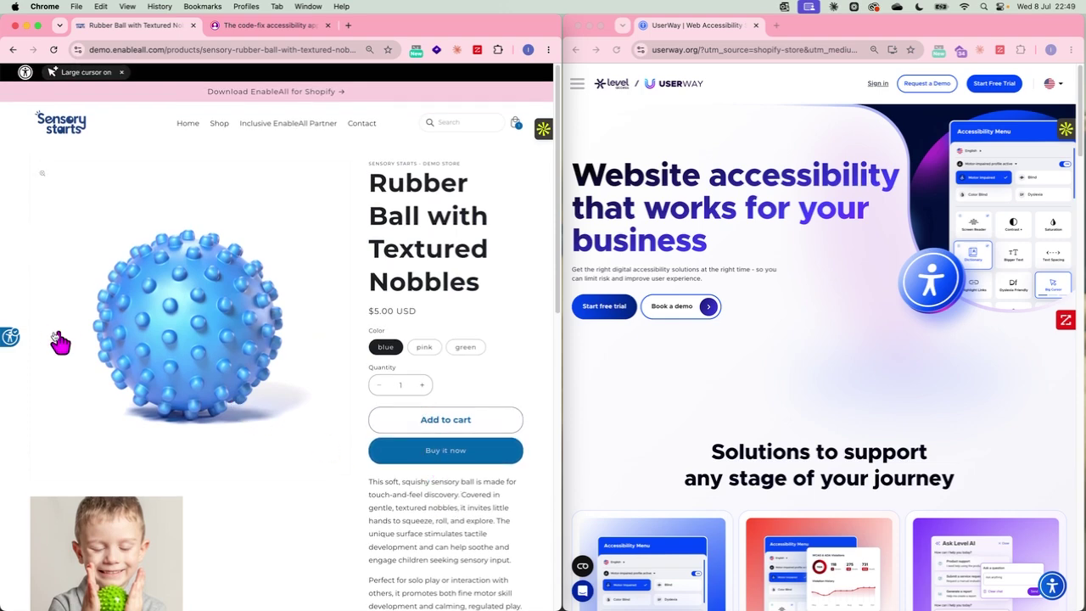
click(11, 339)
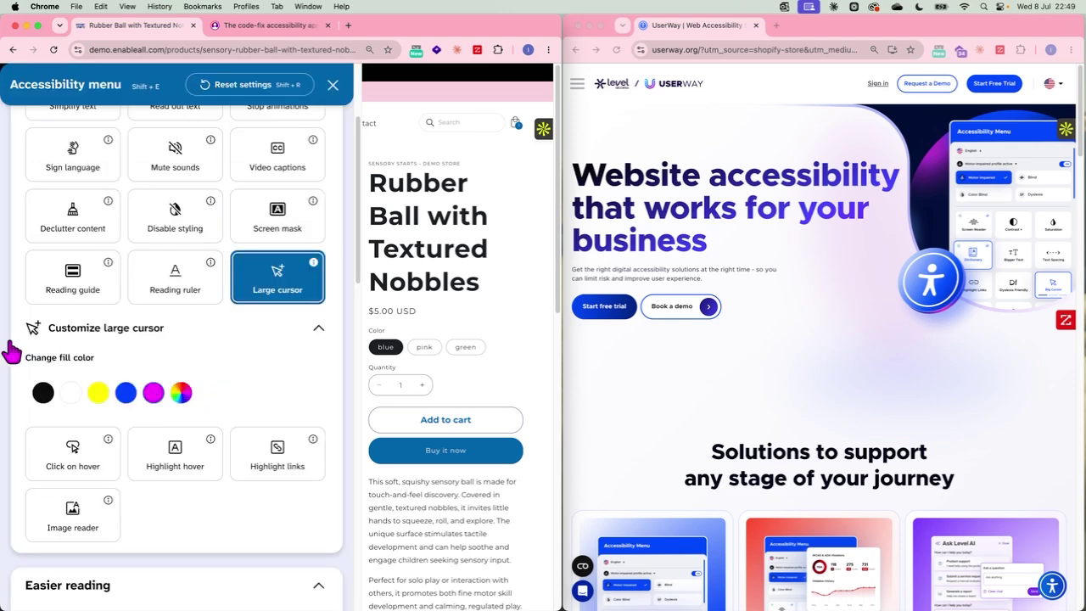
click(268, 288)
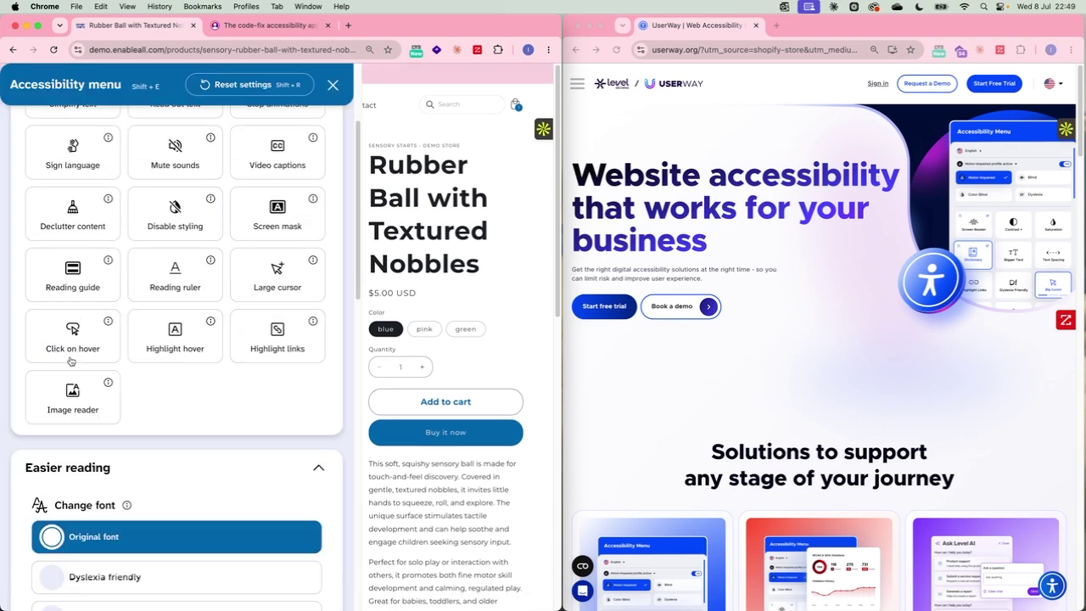
Step: Reopen UserWay's menu, demonstrate the store's Click on hover with the purchase option, and return from checkout to the product page
click(1051, 585)
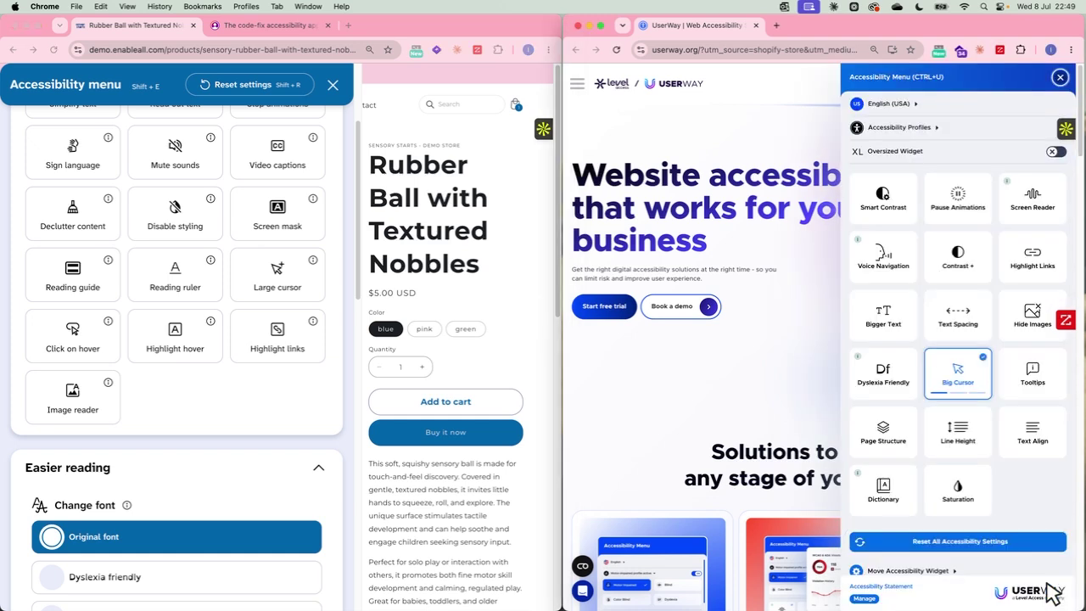
click(76, 340)
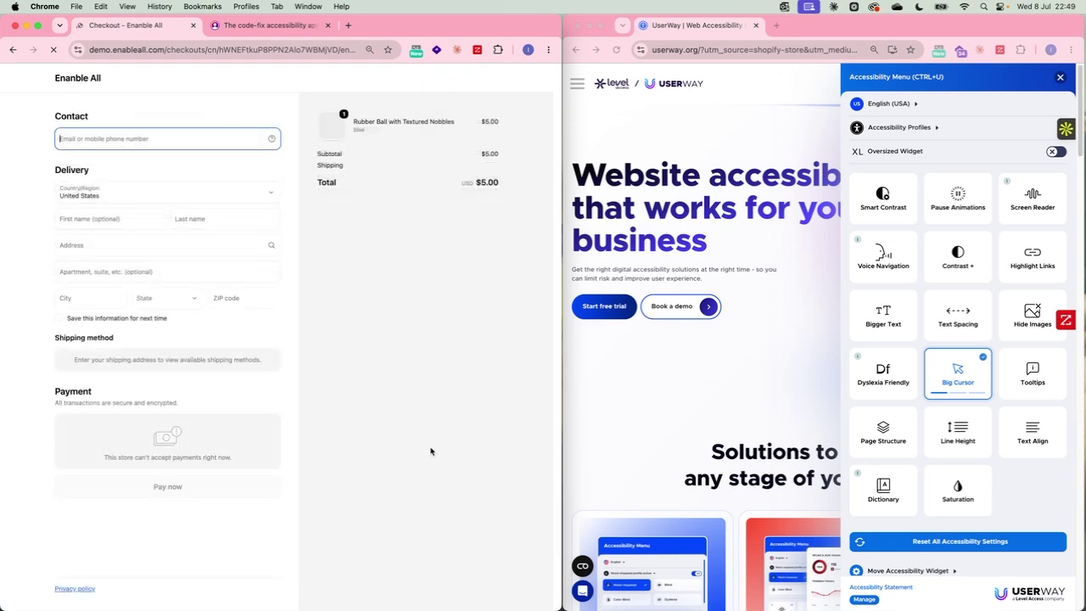
click(13, 51)
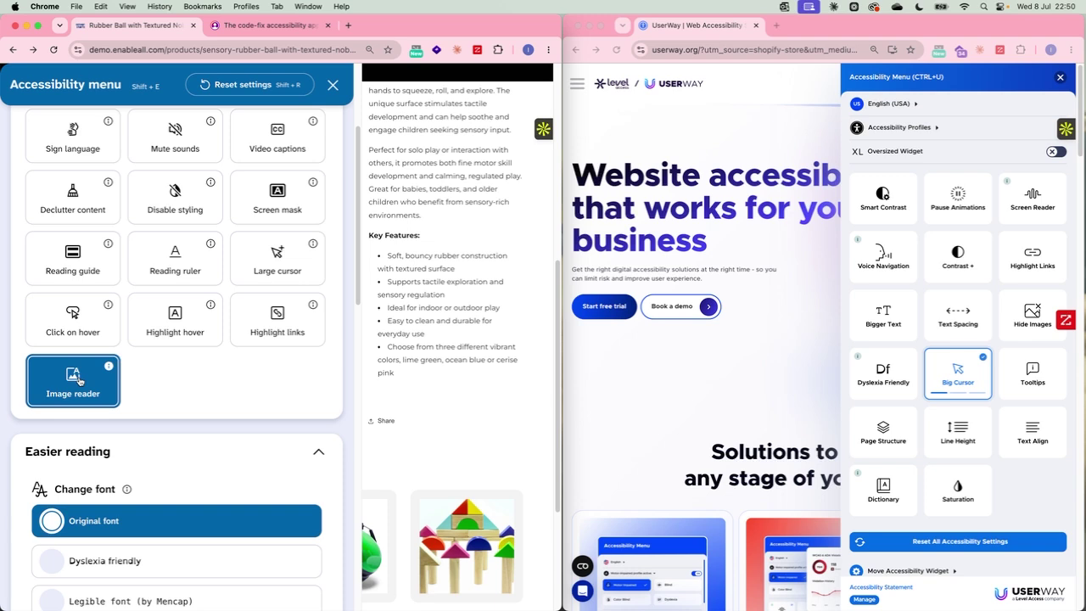
Step: Apply the Dyslexia friendly font in the store's menu, and switch UserWay's font option through Dyslexia Friendly to Legible Fonts
scroll(127, 428, down, 4)
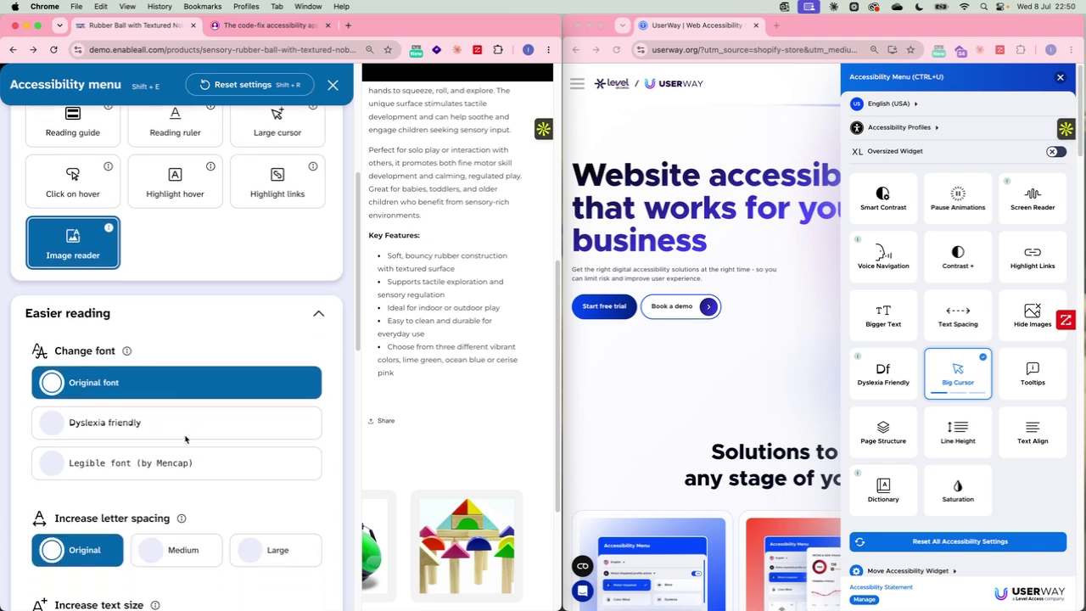
click(100, 415)
click(107, 441)
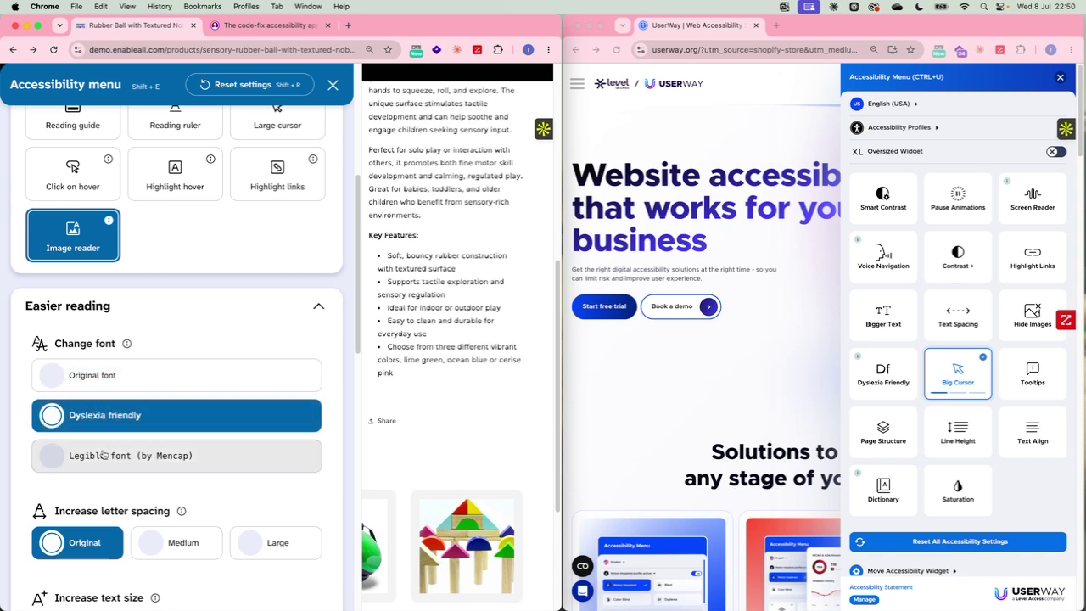
click(109, 429)
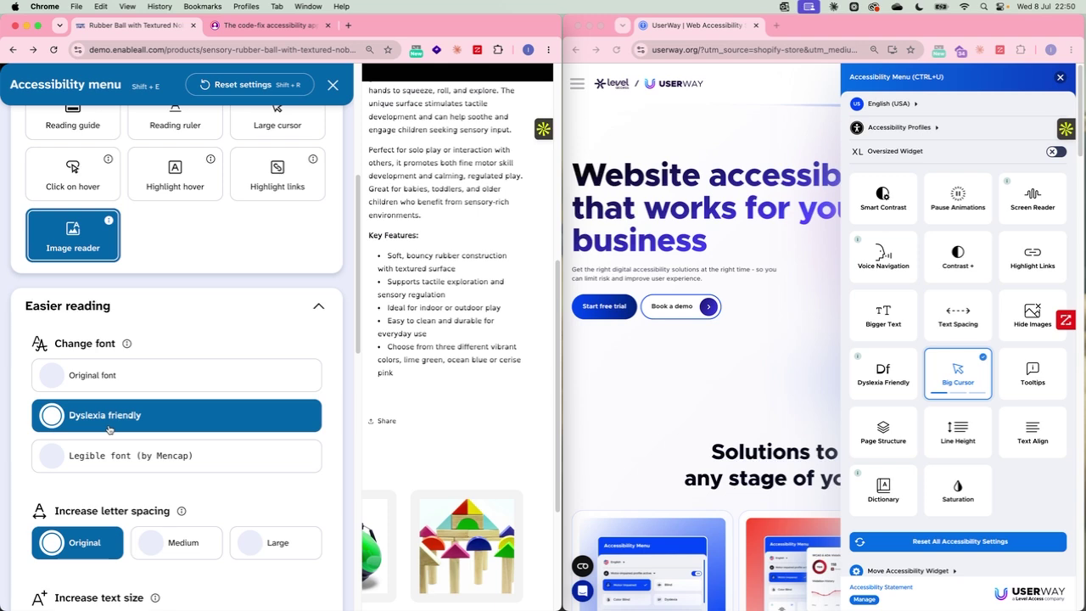
click(890, 383)
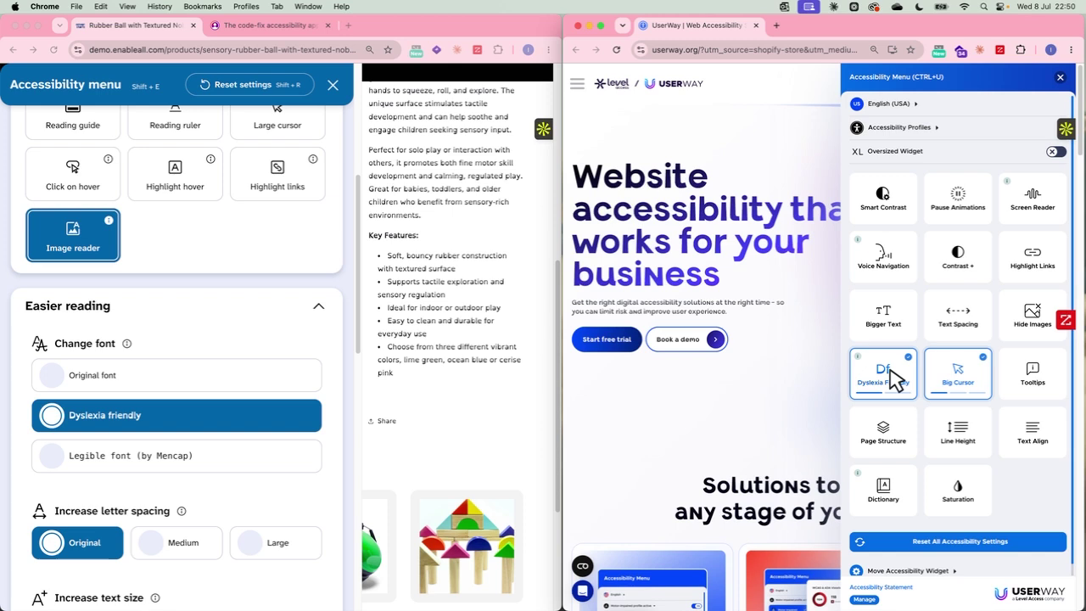
click(893, 386)
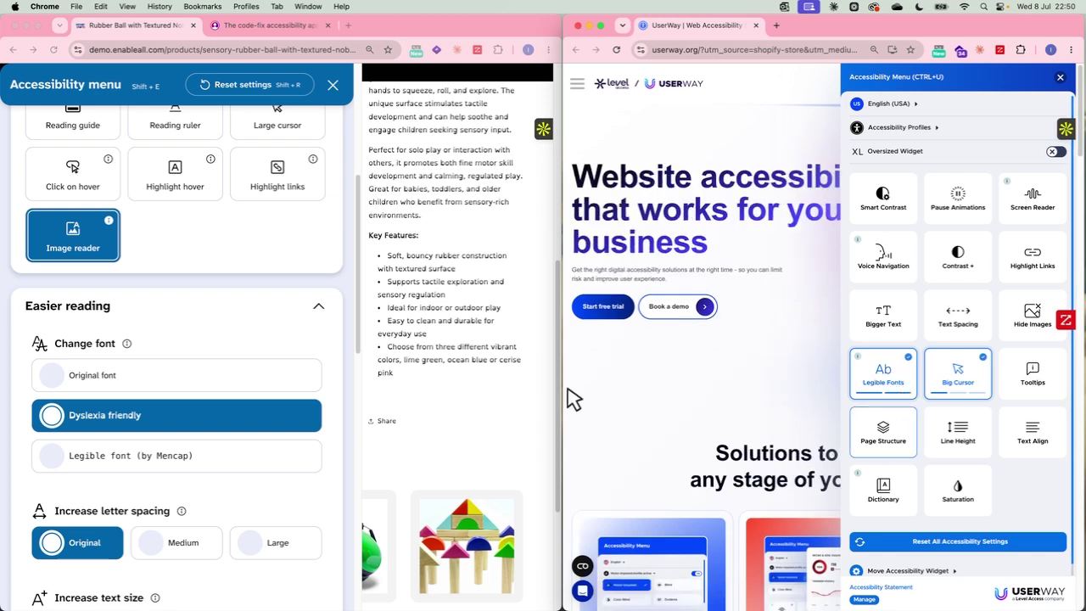
Step: Review the store menu's text size, column spacing and Change colors options
scroll(310, 328, down, 5)
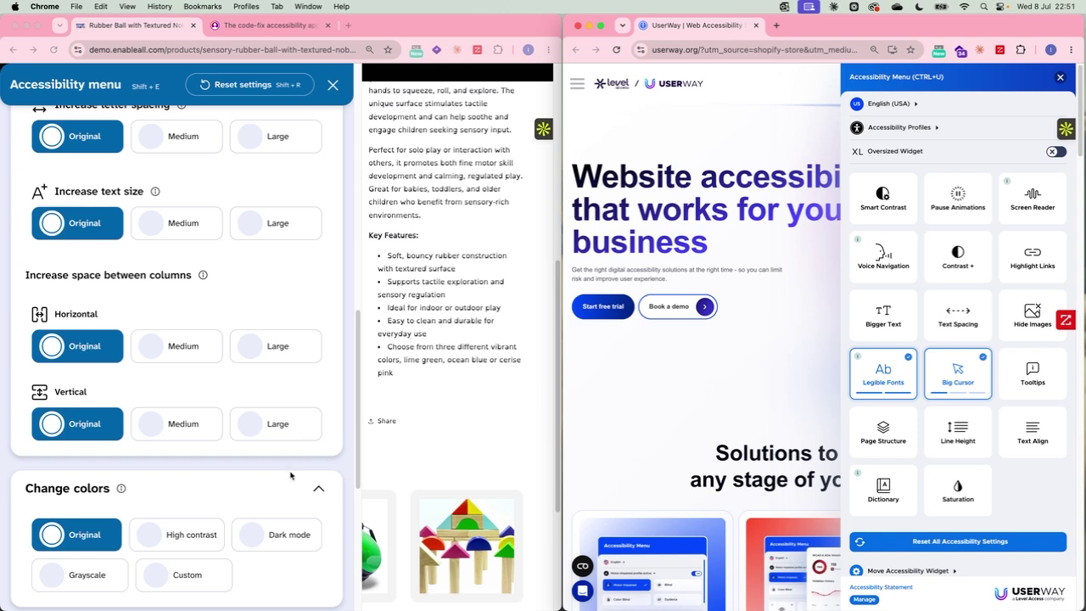
scroll(241, 491, down, 3)
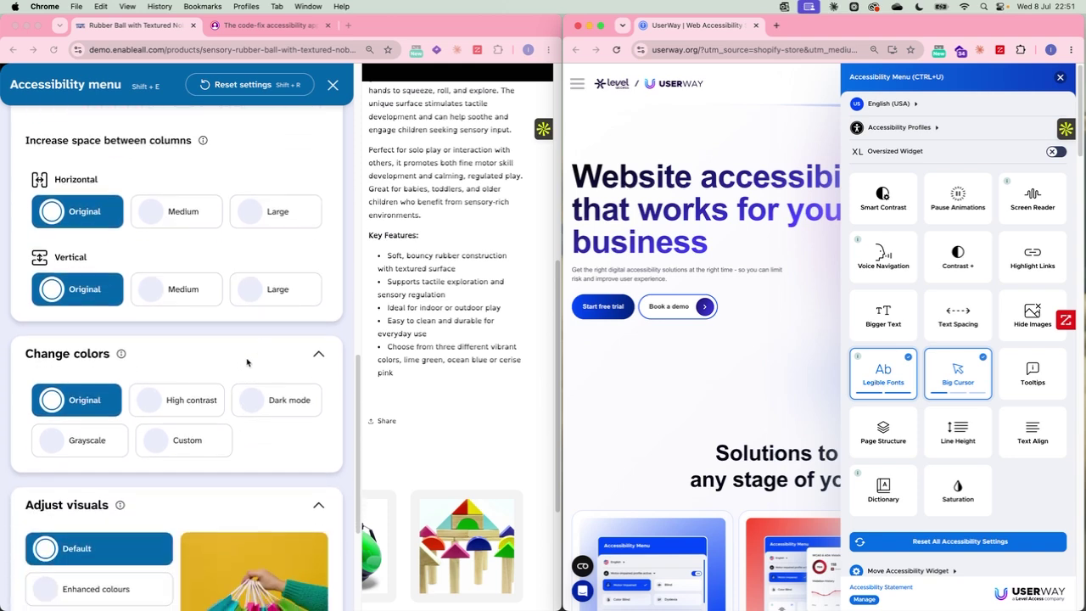
click(248, 350)
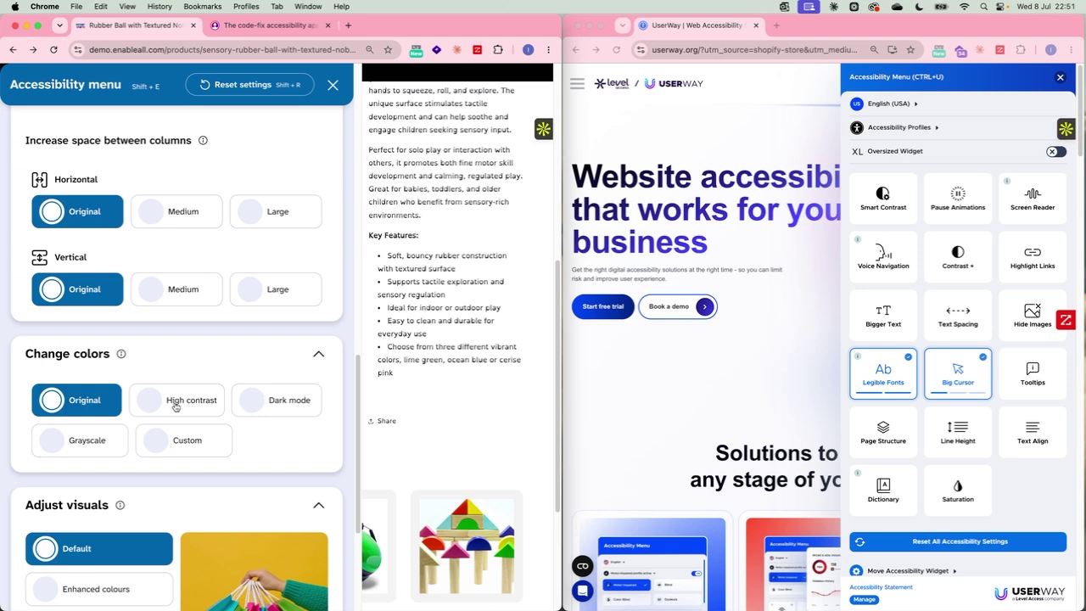
Step: Turn off UserWay's font and cursor options, and apply Smart Contrast to its page to check the effect
click(952, 378)
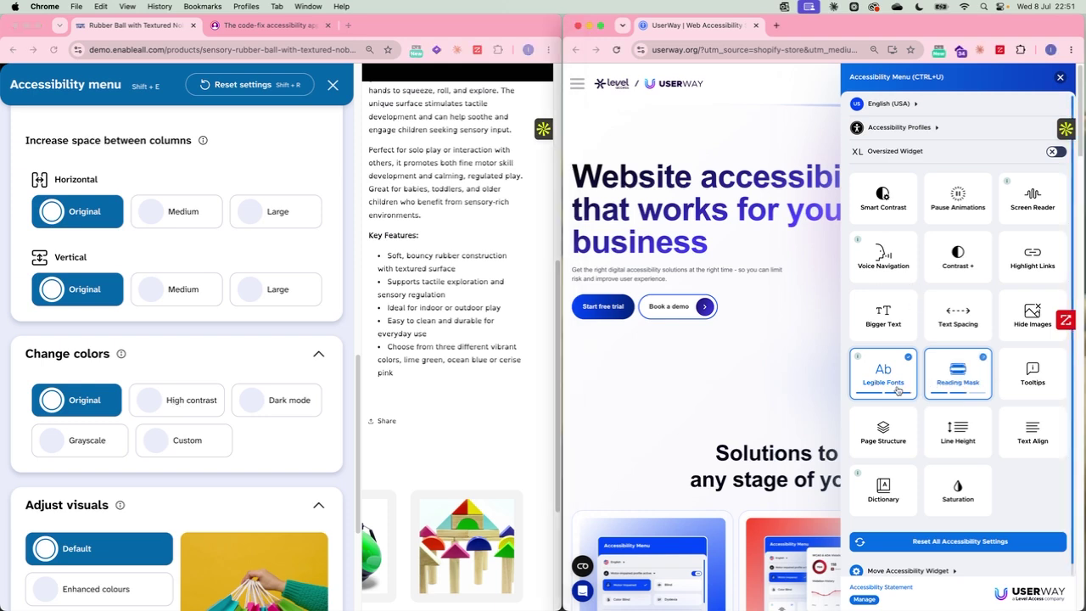
click(897, 390)
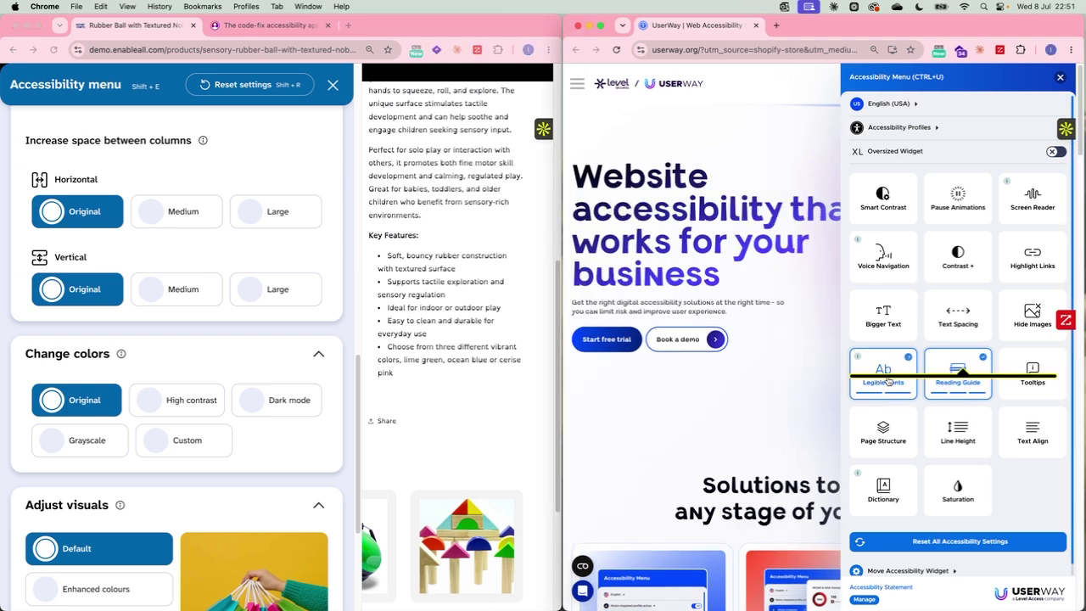
click(888, 382)
click(950, 384)
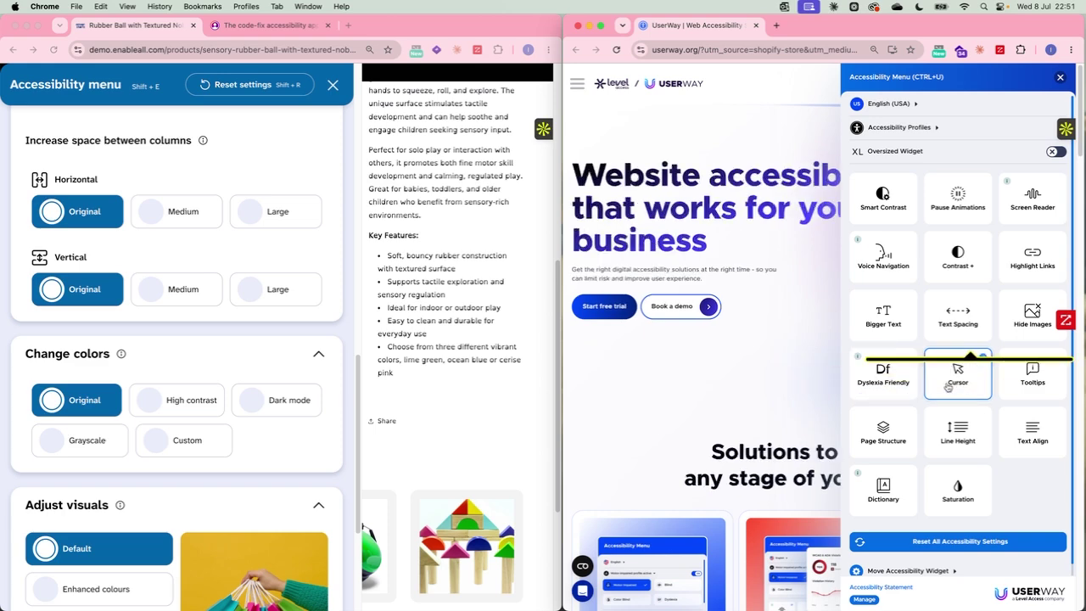
click(881, 210)
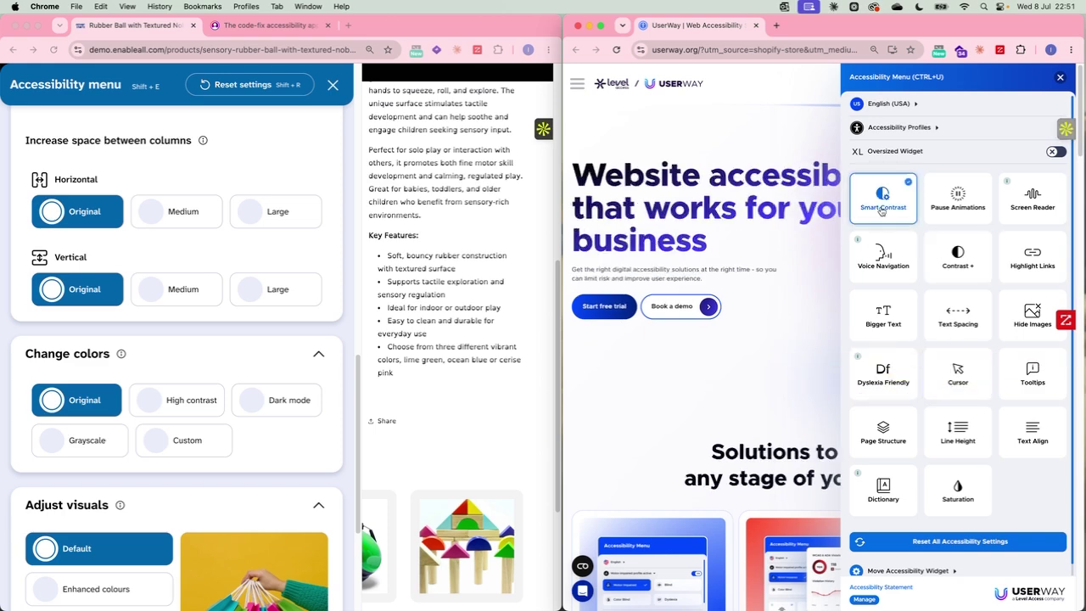
scroll(646, 220, down, 5)
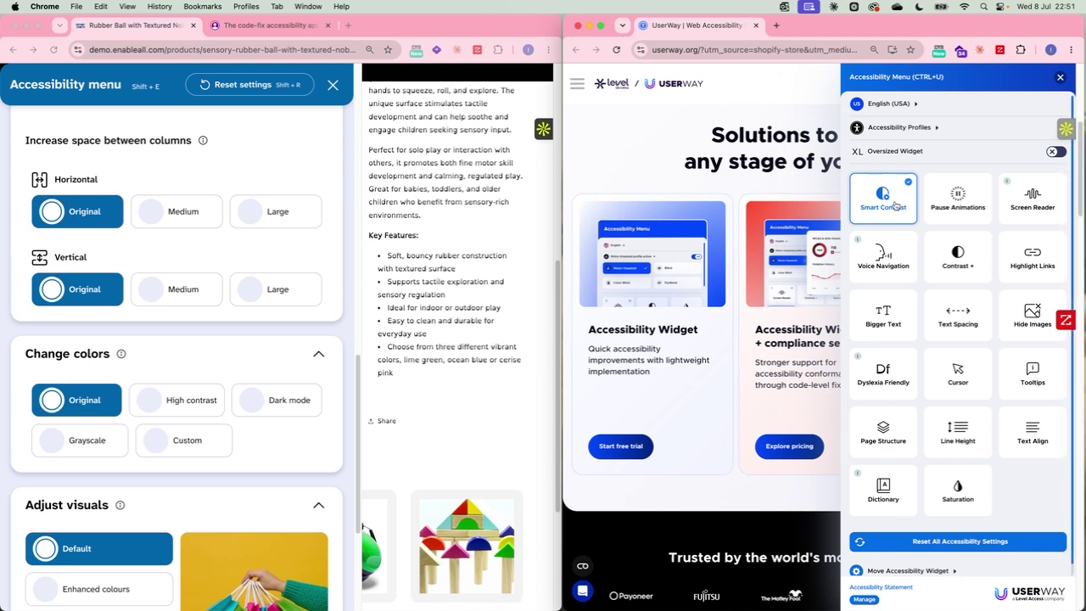
Step: Switch UserWay's contrast option through Invert Colors to Dark Contrast, and check the effect across its homepage sections
click(969, 272)
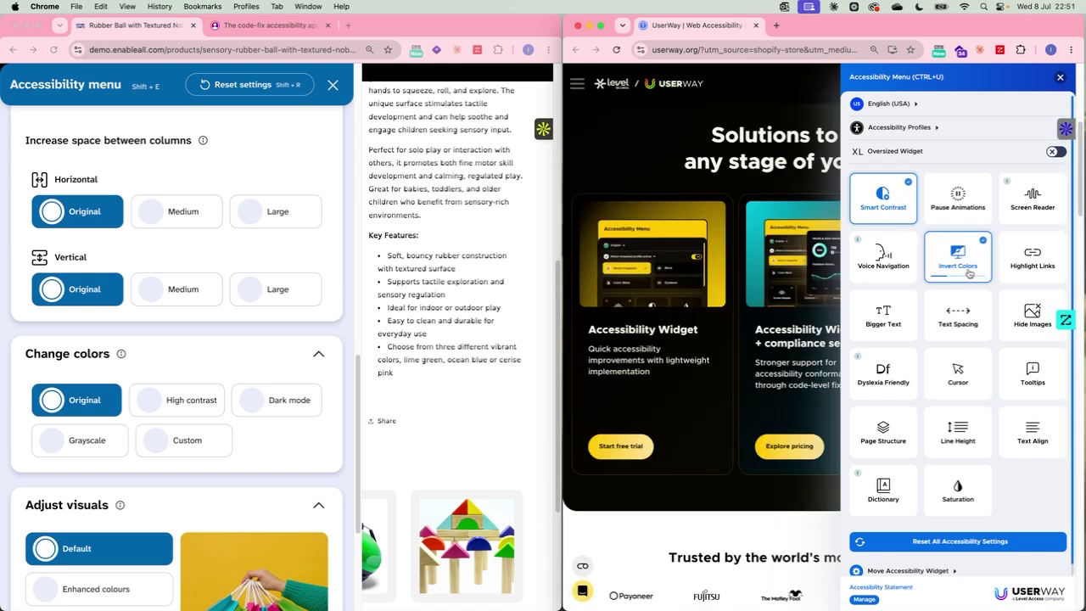
click(969, 271)
scroll(670, 332, down, 10)
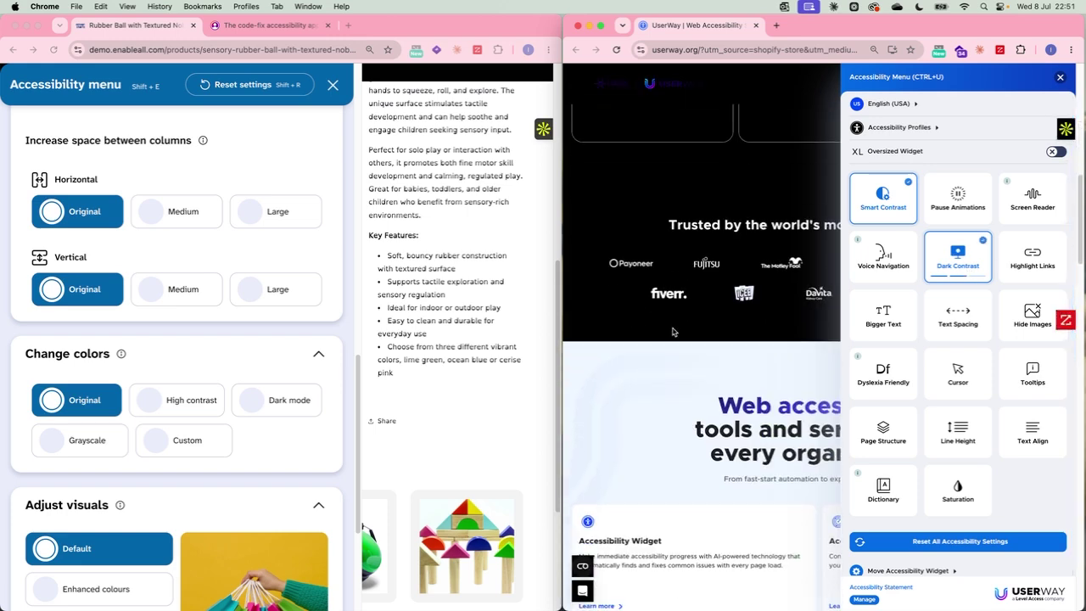
scroll(673, 332, down, 5)
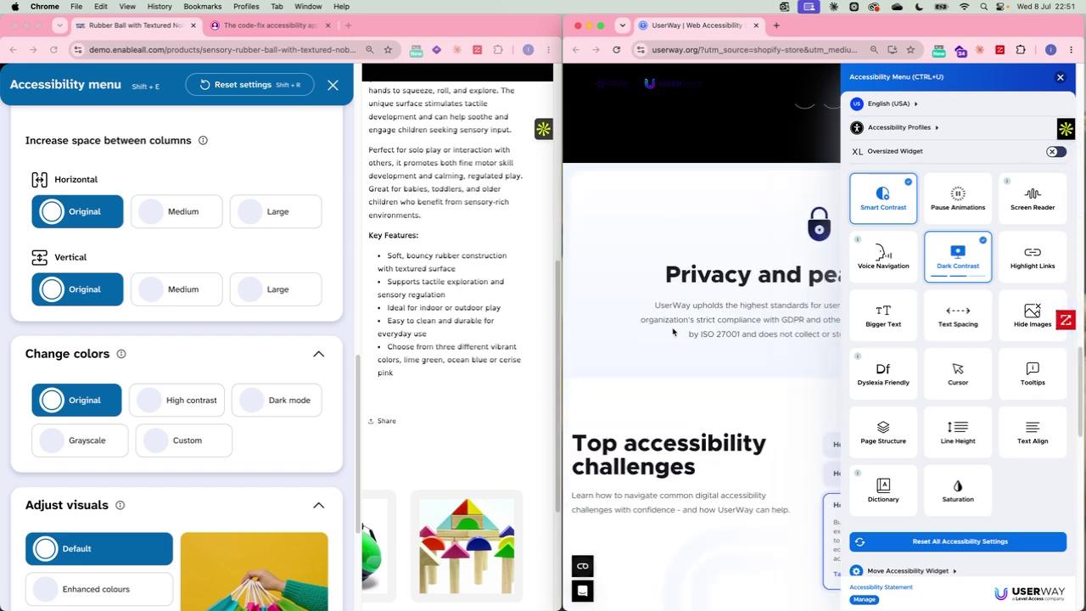
scroll(674, 330, up, 8)
scroll(676, 331, down, 8)
scroll(675, 331, down, 10)
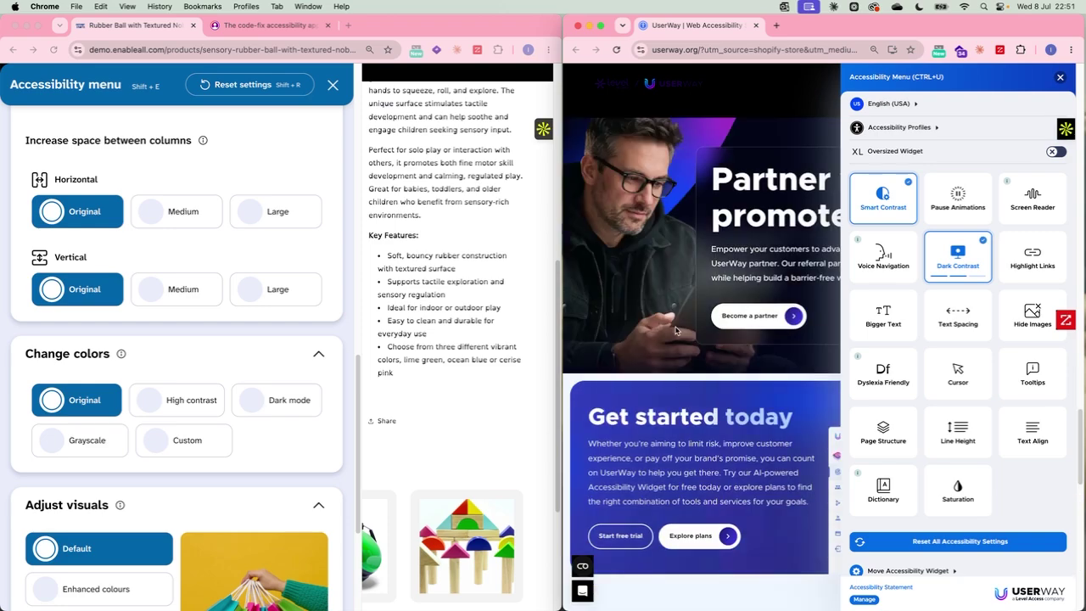
scroll(676, 331, up, 8)
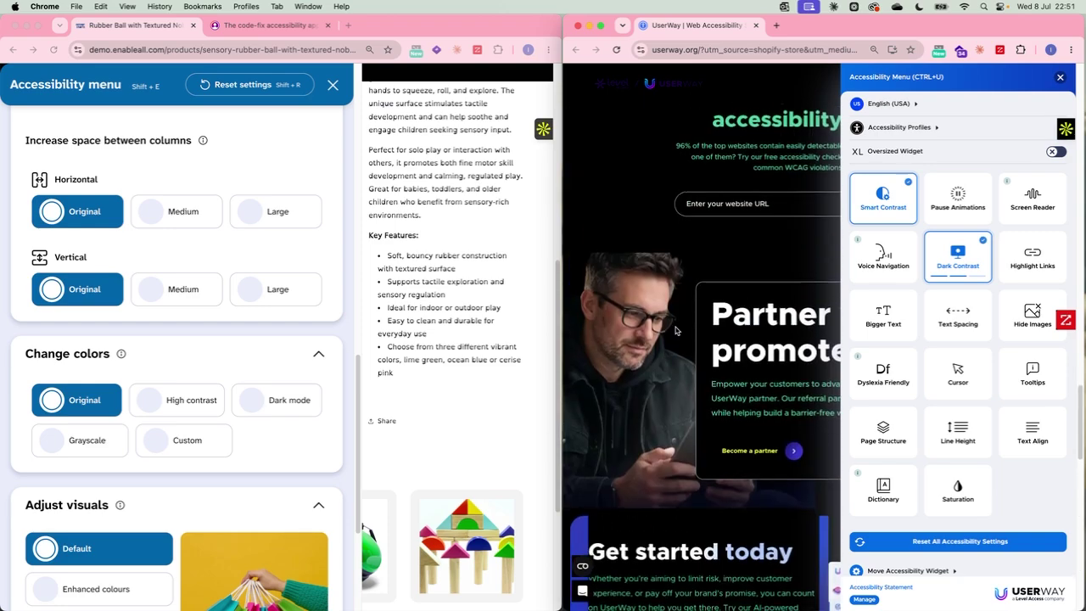
scroll(675, 330, down, 10)
scroll(675, 331, up, 8)
scroll(676, 331, up, 10)
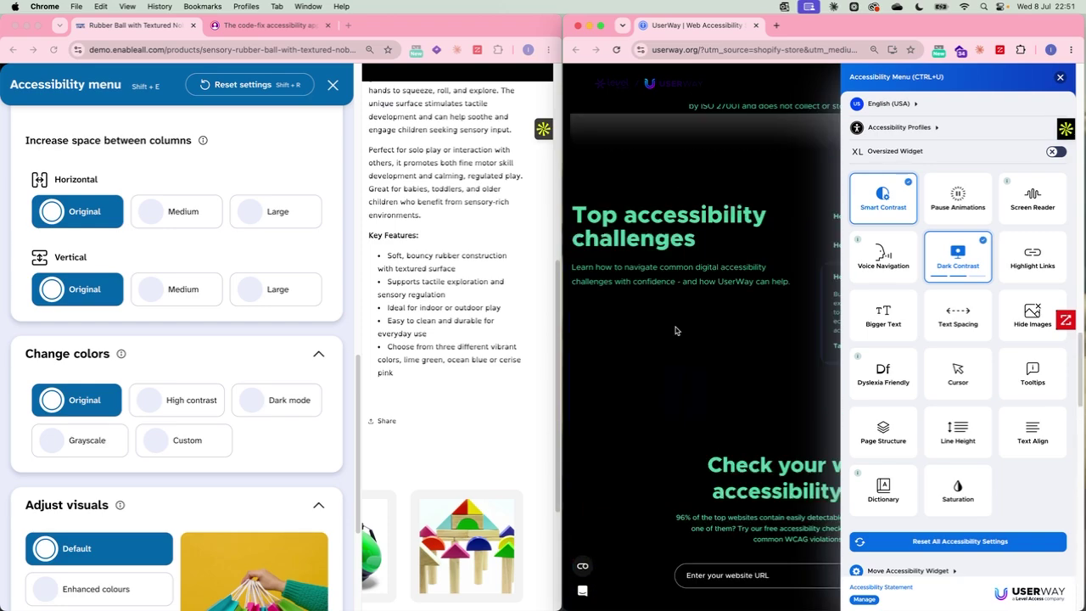
Step: Restore the original font in the store's menu, and switch its colors through High contrast to Dark mode
click(259, 375)
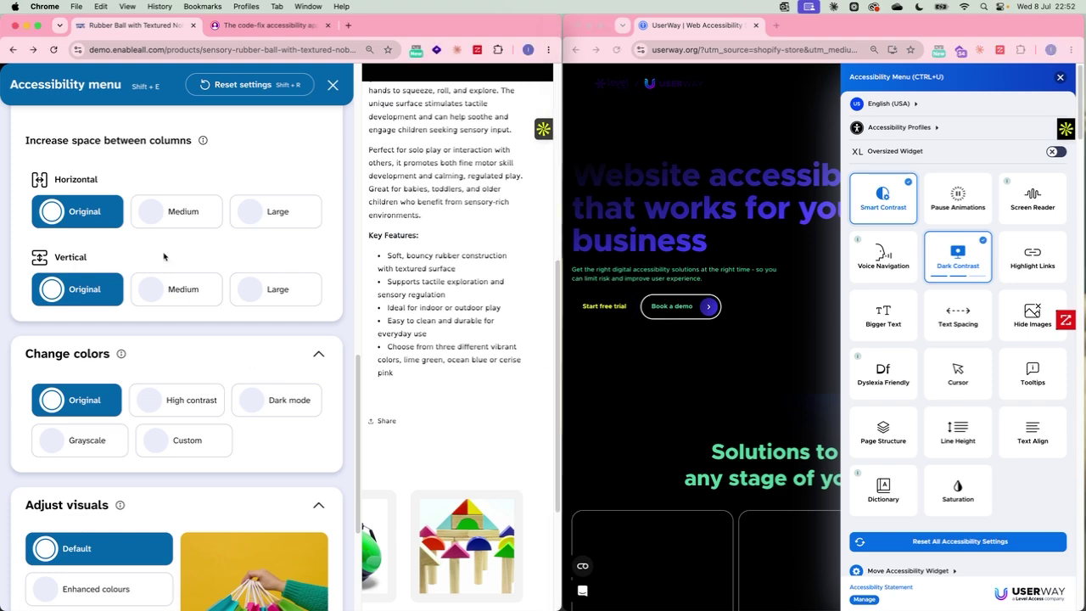
scroll(141, 253, up, 5)
click(113, 197)
scroll(139, 373, down, 5)
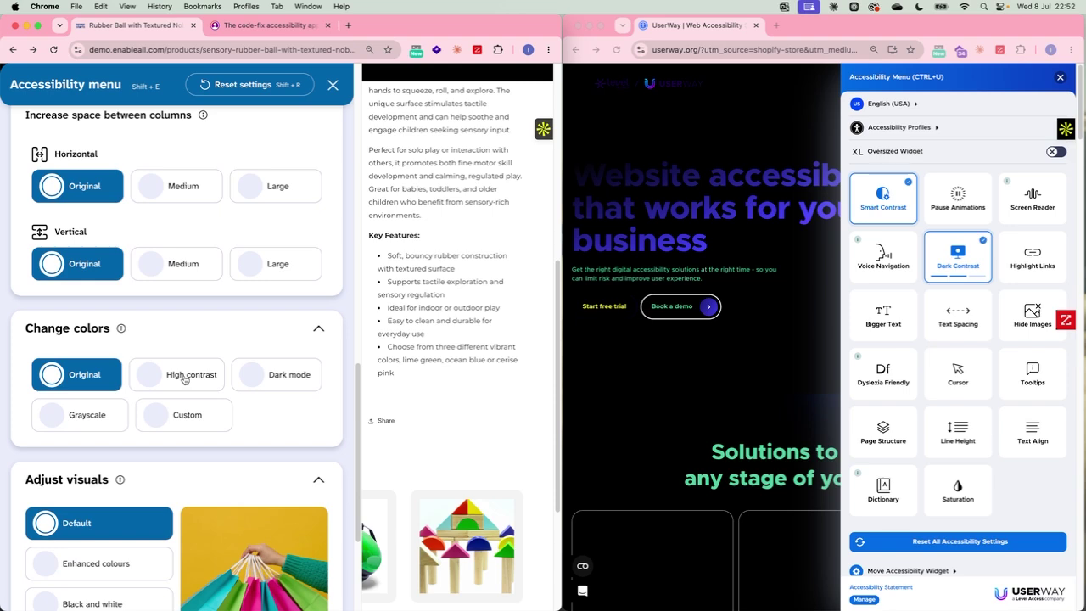
click(185, 376)
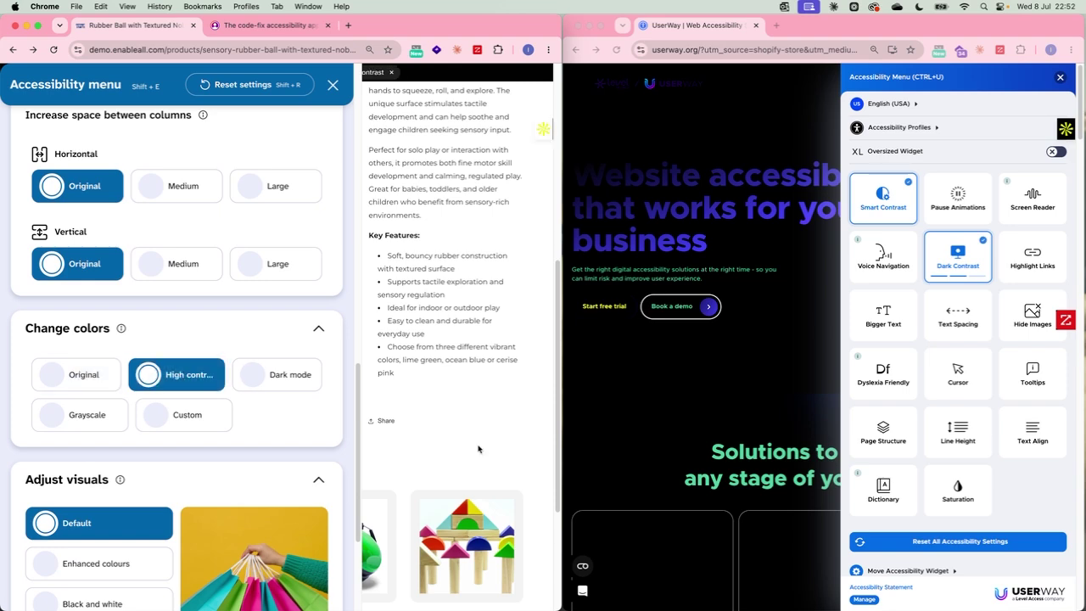
click(280, 375)
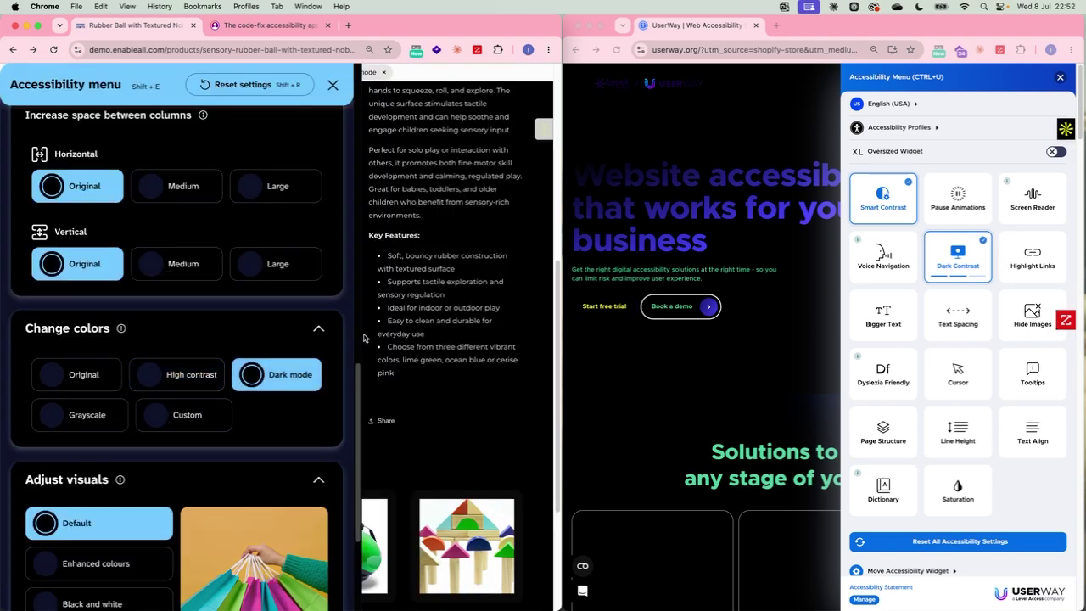
Step: Close the store's menu and compare the product page in Dark mode with UserWay's Dark Contrast page
click(338, 86)
scroll(339, 339, down, 5)
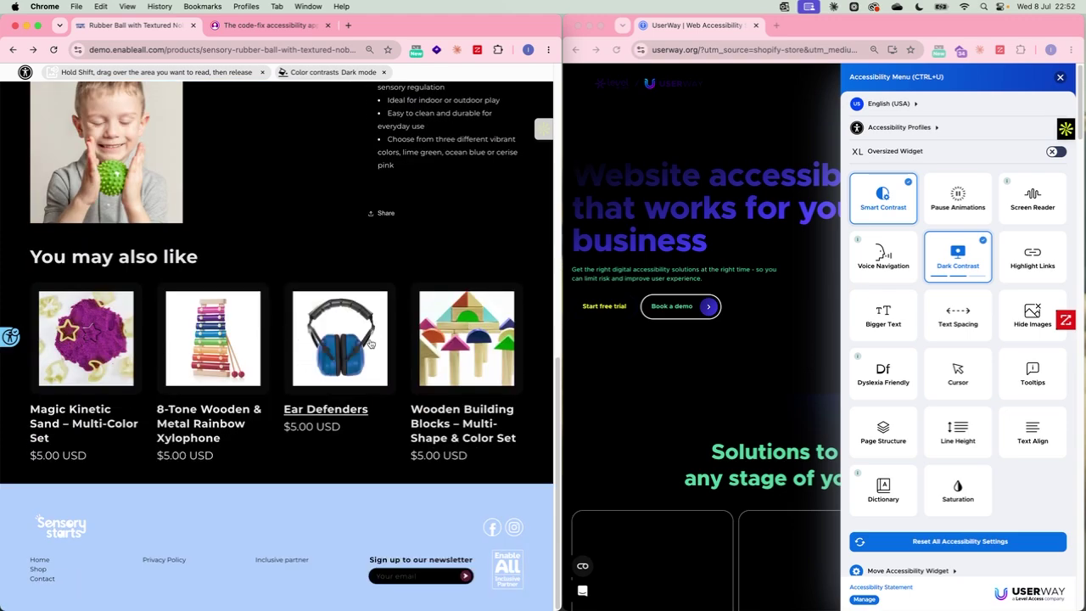
scroll(635, 365, down, 10)
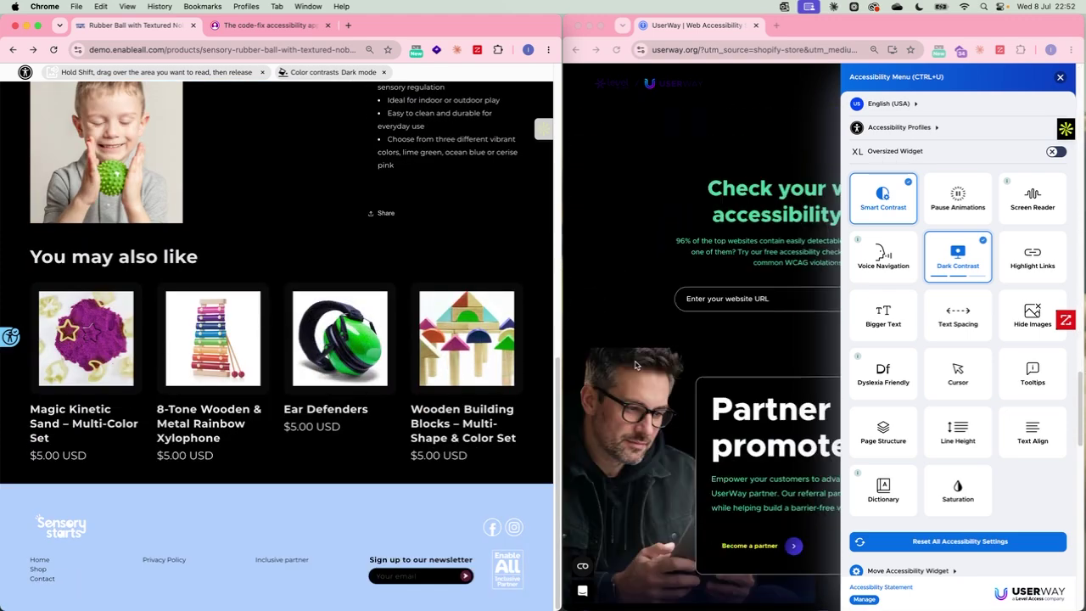
scroll(636, 365, down, 3)
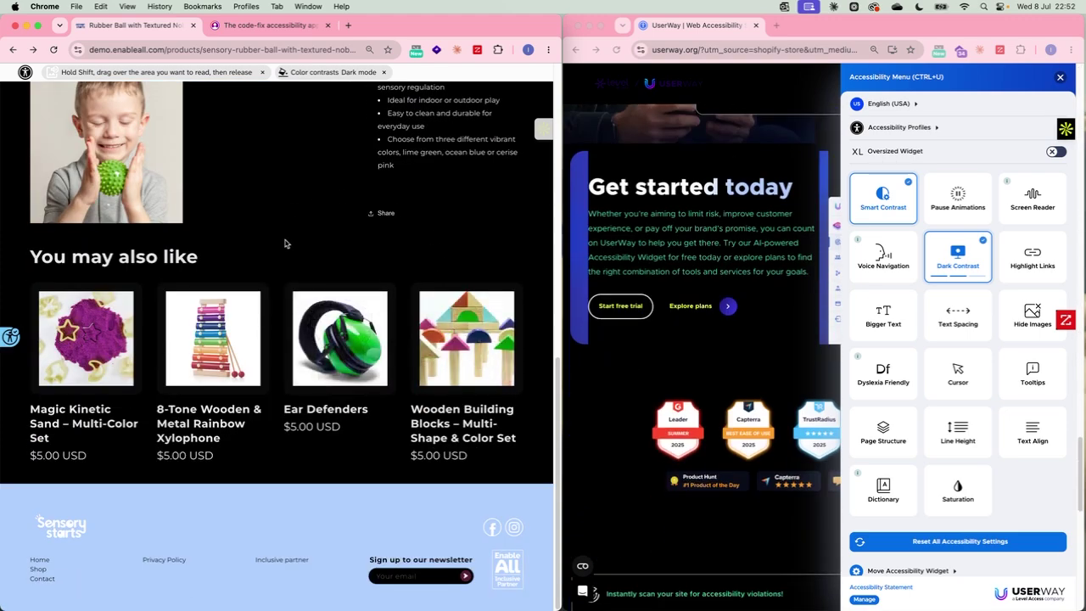
scroll(285, 243, up, 5)
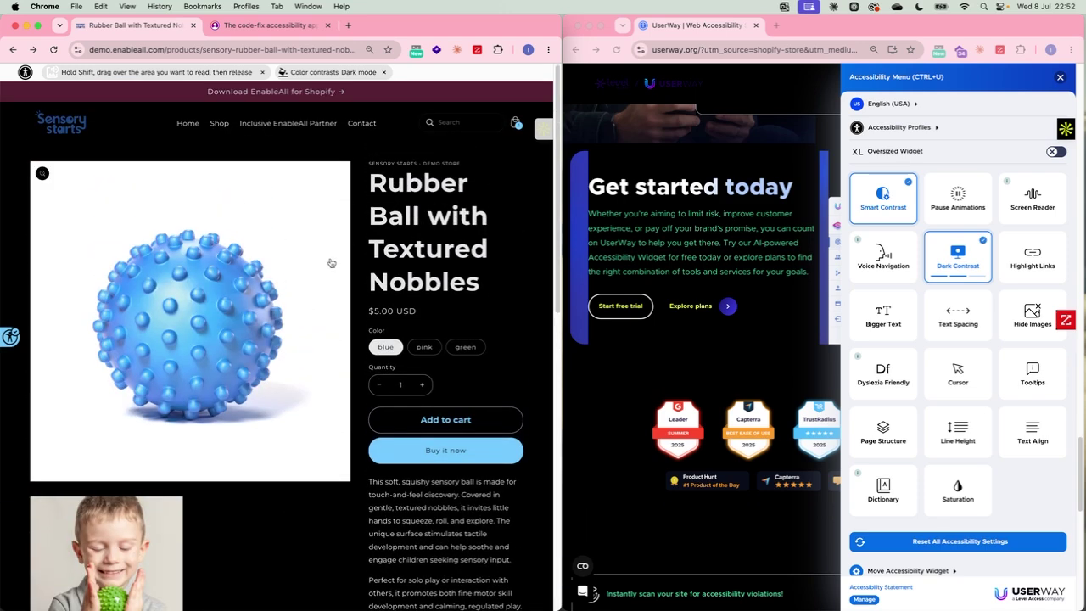
Step: Reopen the store's menu and choose the Custom option under Change colors
click(10, 339)
scroll(34, 331, down, 3)
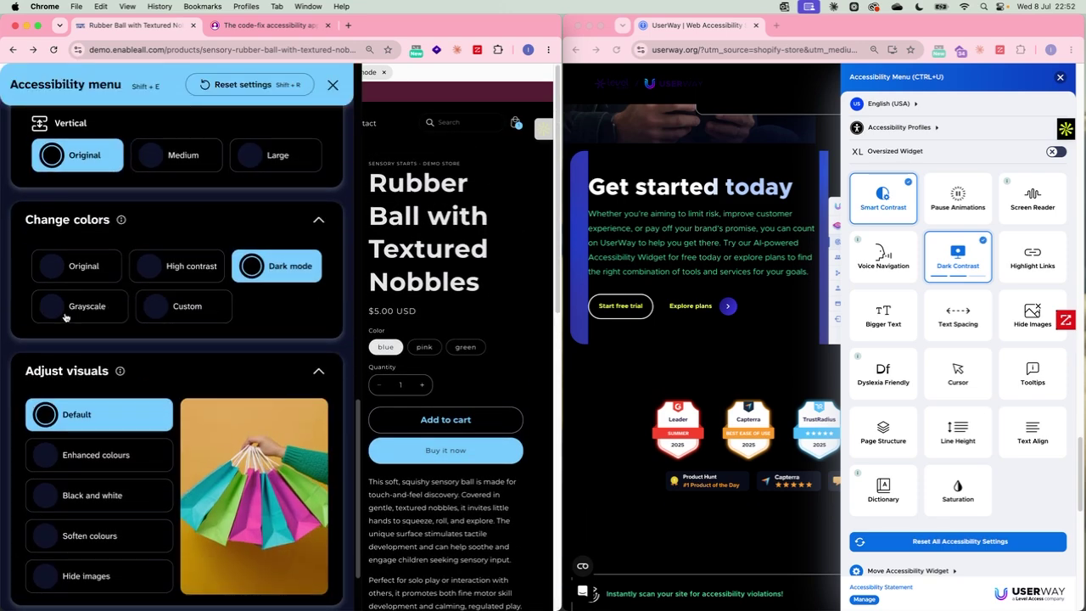
click(65, 318)
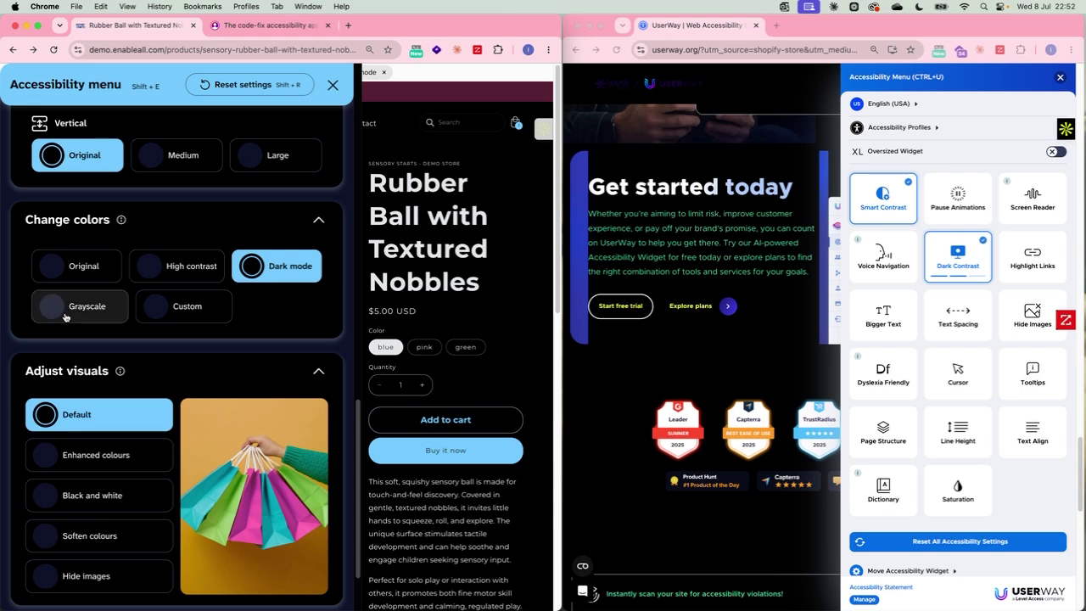
click(174, 316)
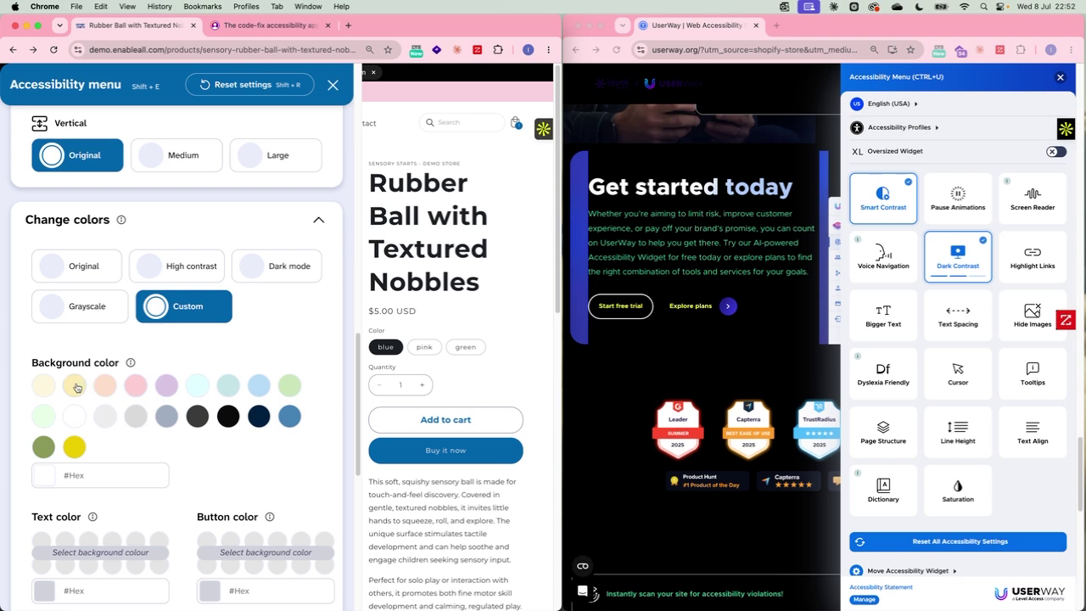
Step: Apply custom colors to the store with background #E0FFFF, text #000064 and buttons #267226
click(201, 394)
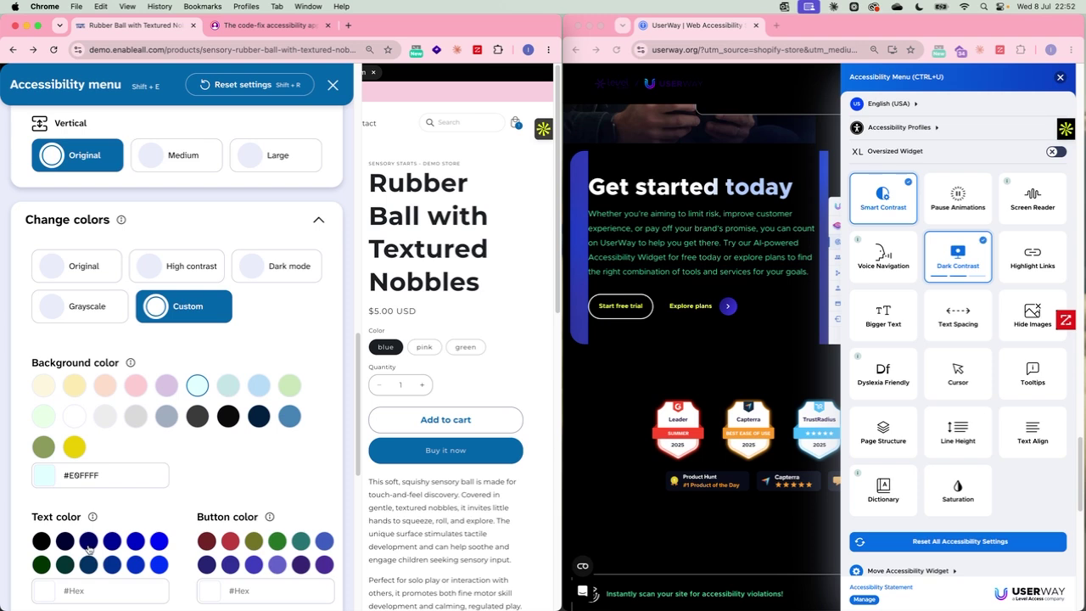
click(88, 547)
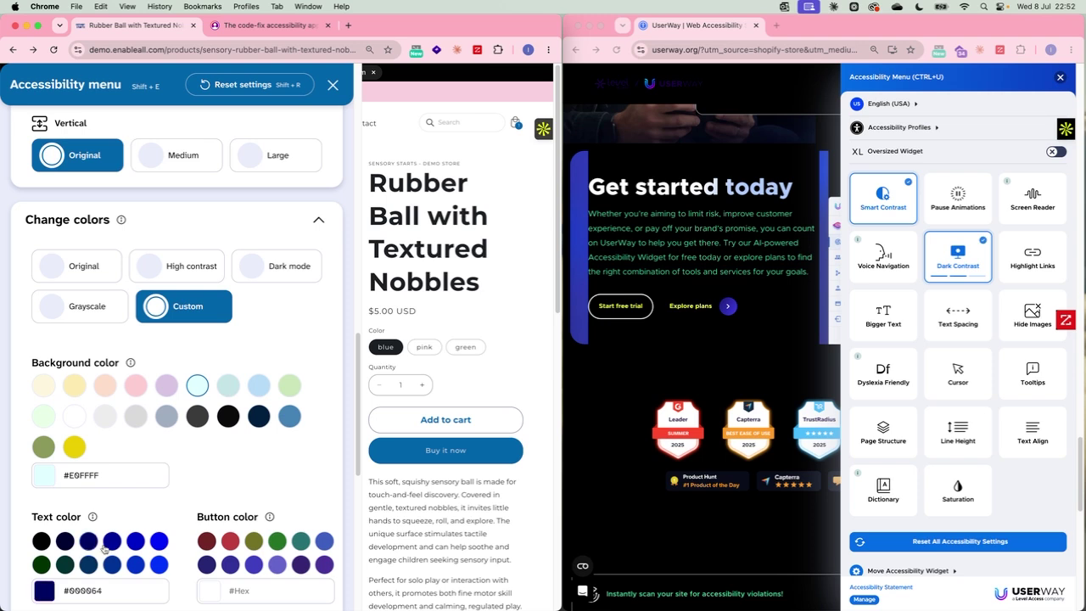
click(276, 547)
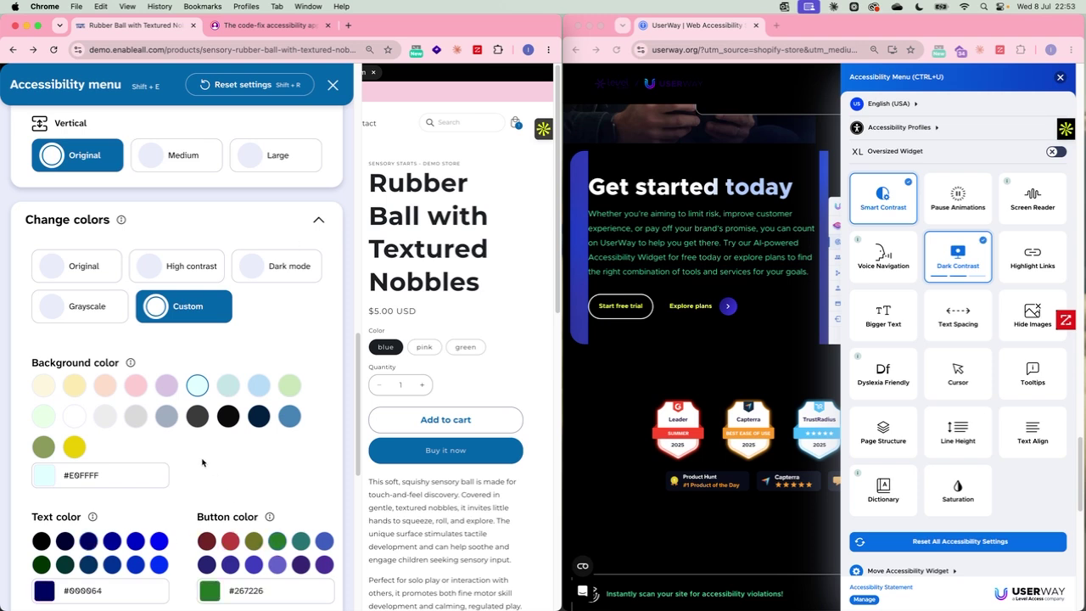
scroll(202, 462, down, 5)
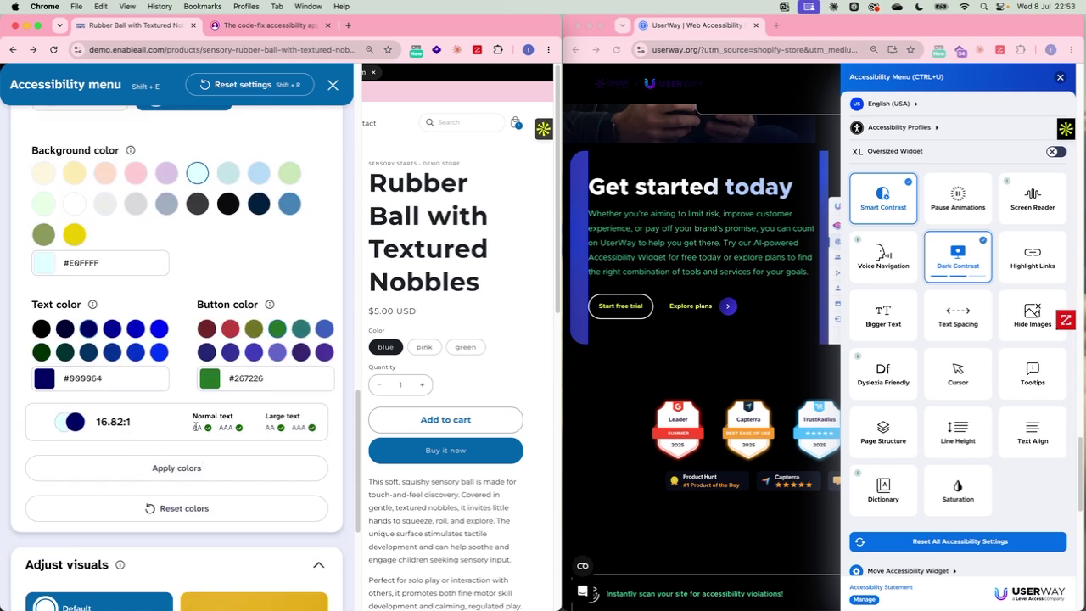
click(139, 475)
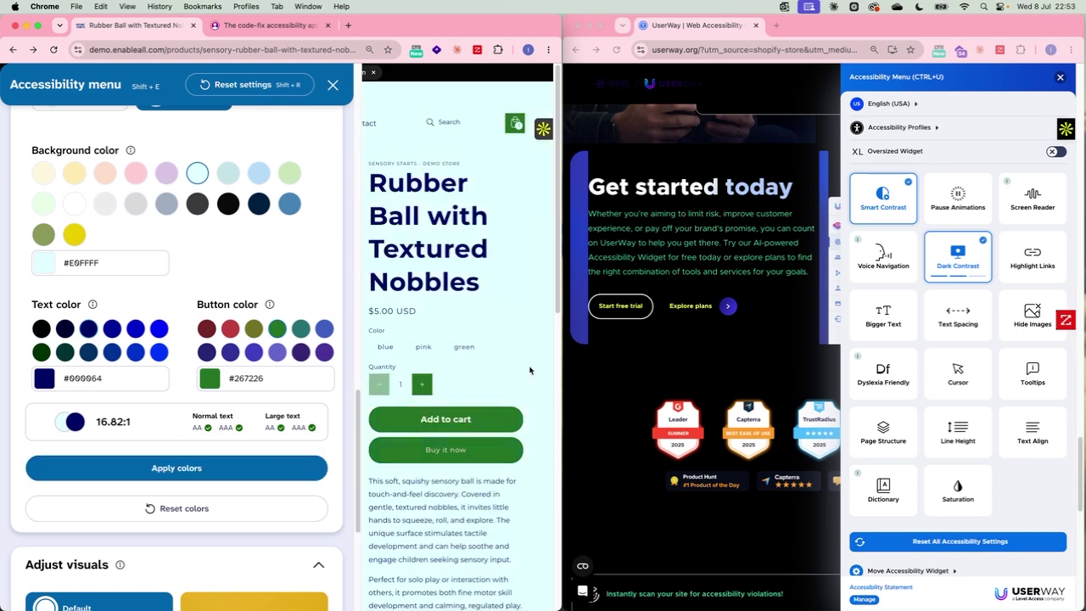
Step: Close the store's menu and examine the custom colors on the product page
scroll(420, 331, down, 3)
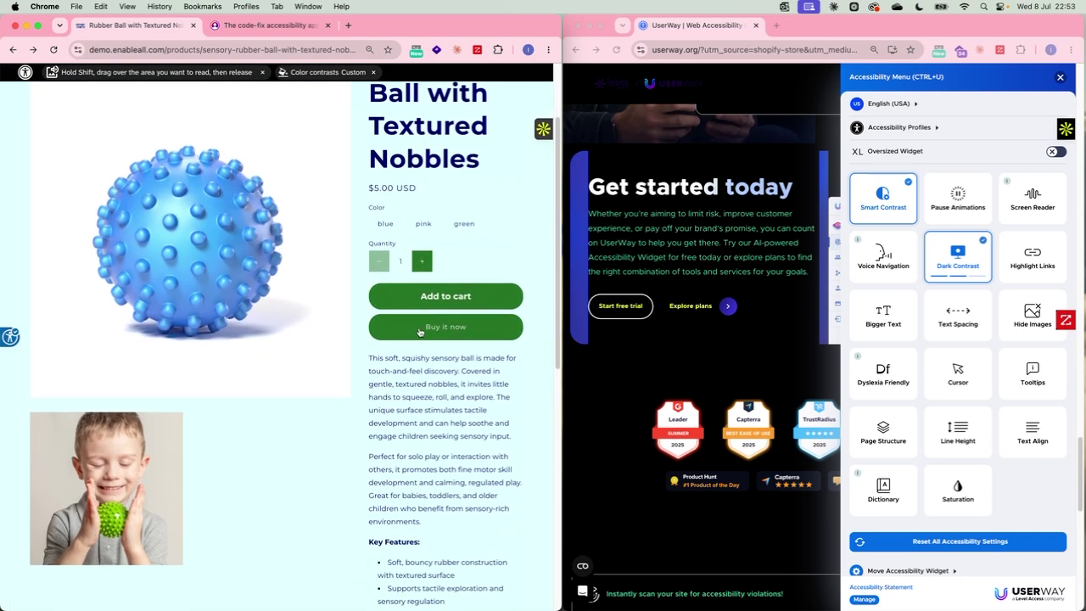
scroll(420, 331, down, 2)
scroll(420, 331, up, 5)
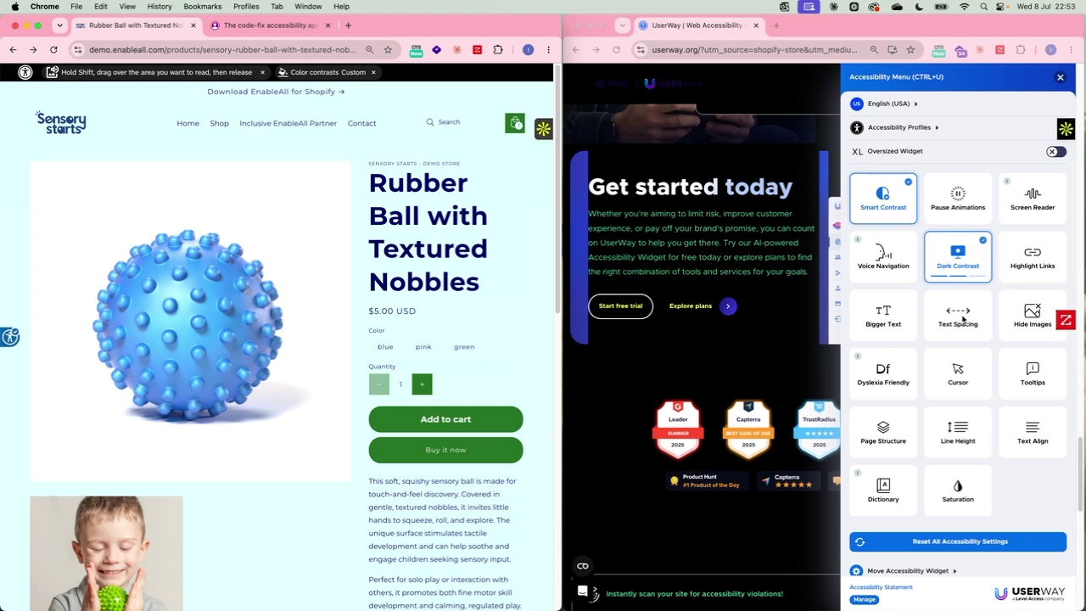
Step: Switch UserWay's page to Light Contrast, and turn off both its Smart Contrast and contrast options
click(968, 252)
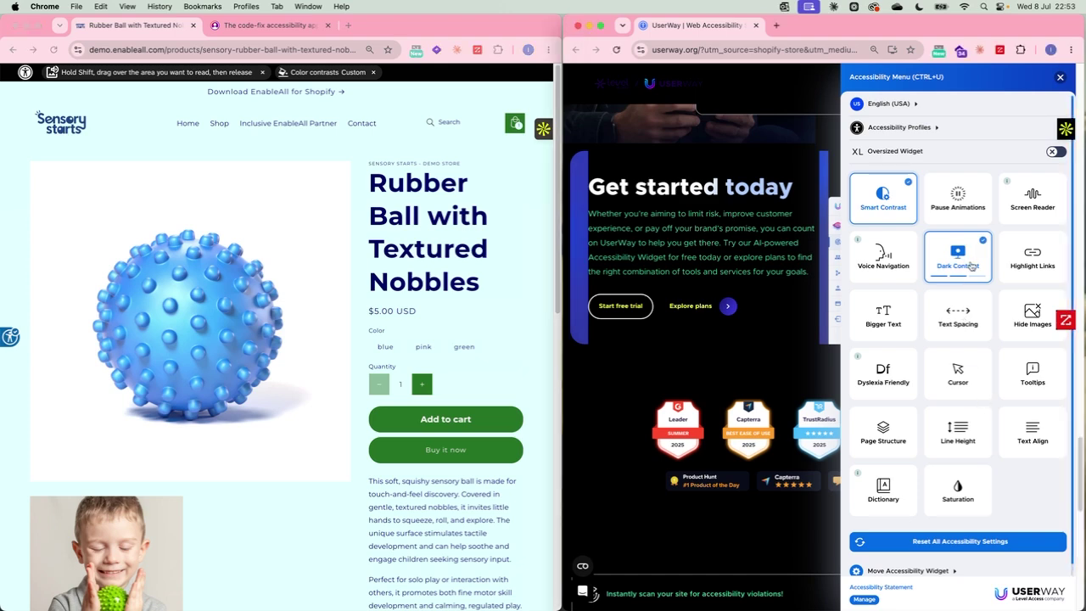
click(971, 266)
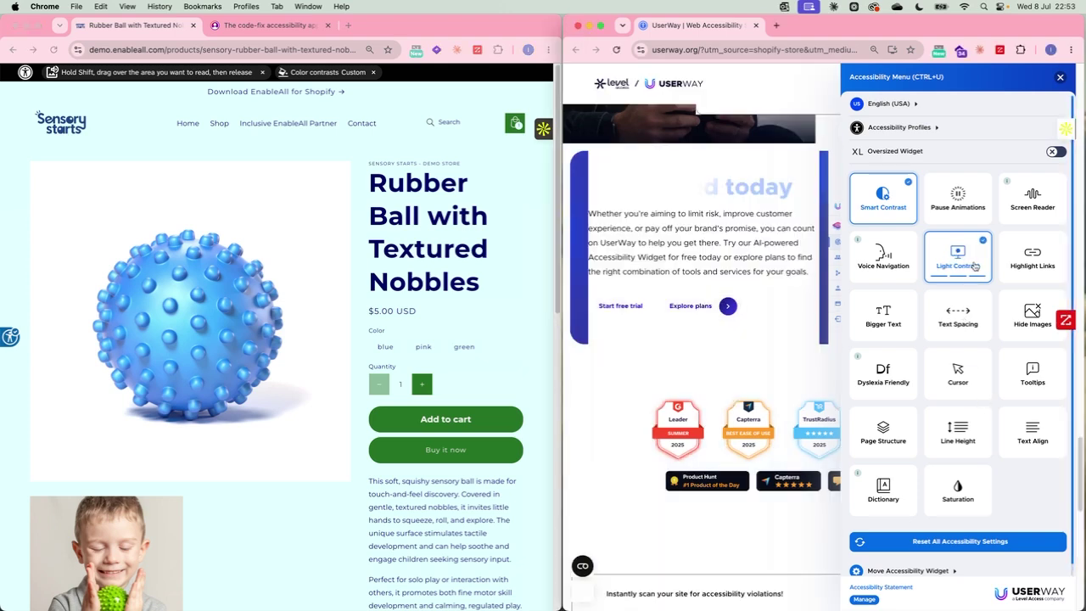
click(891, 193)
click(945, 260)
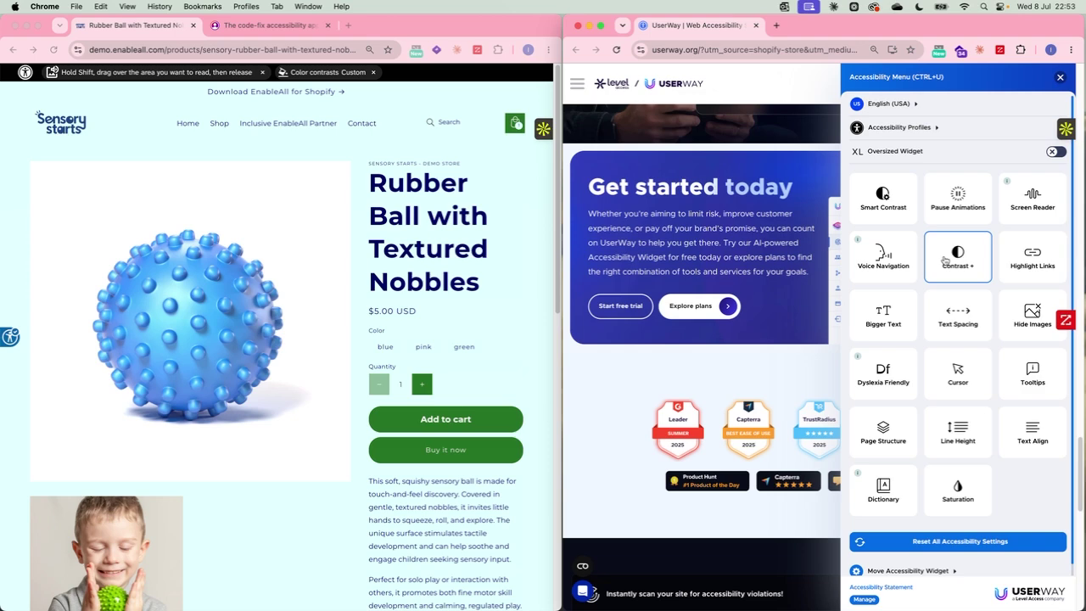
Step: Apply Enhanced colours under Adjust visuals in the store's menu, and reset the custom colors
click(8, 337)
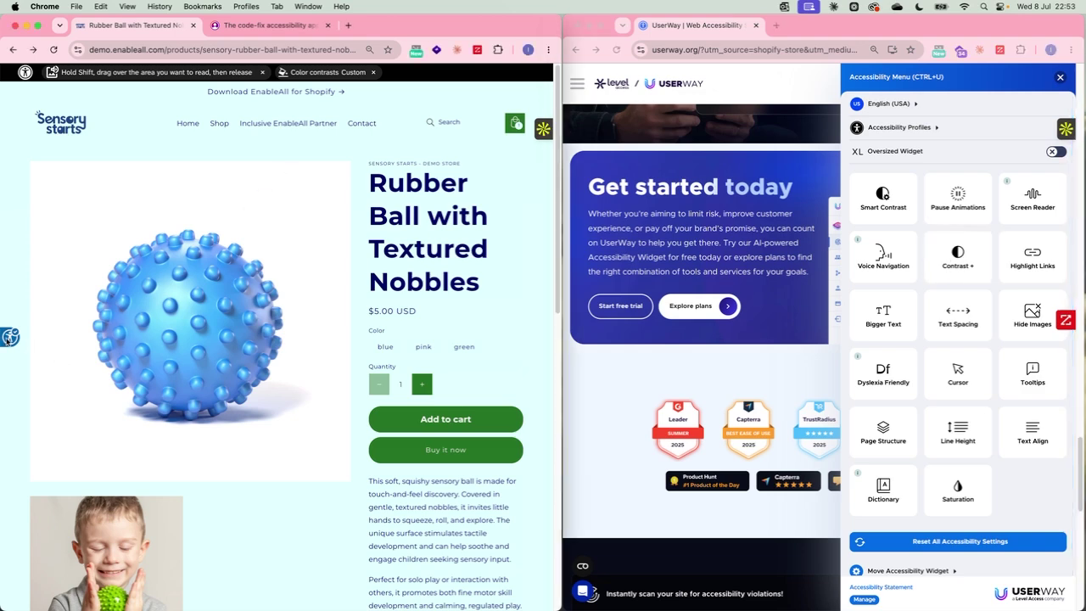
click(9, 338)
scroll(88, 374, down, 5)
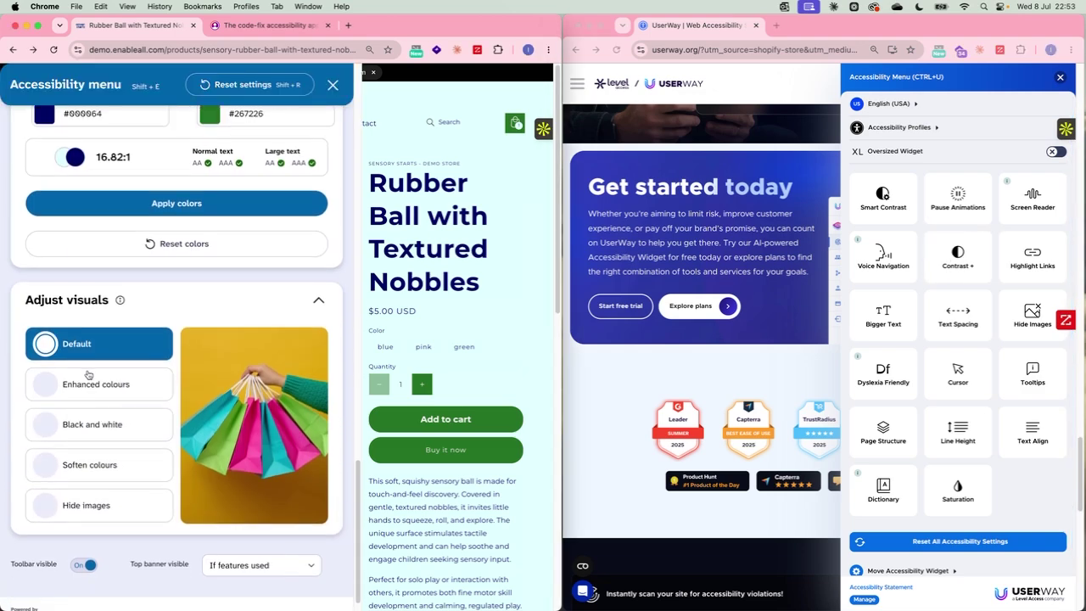
click(89, 383)
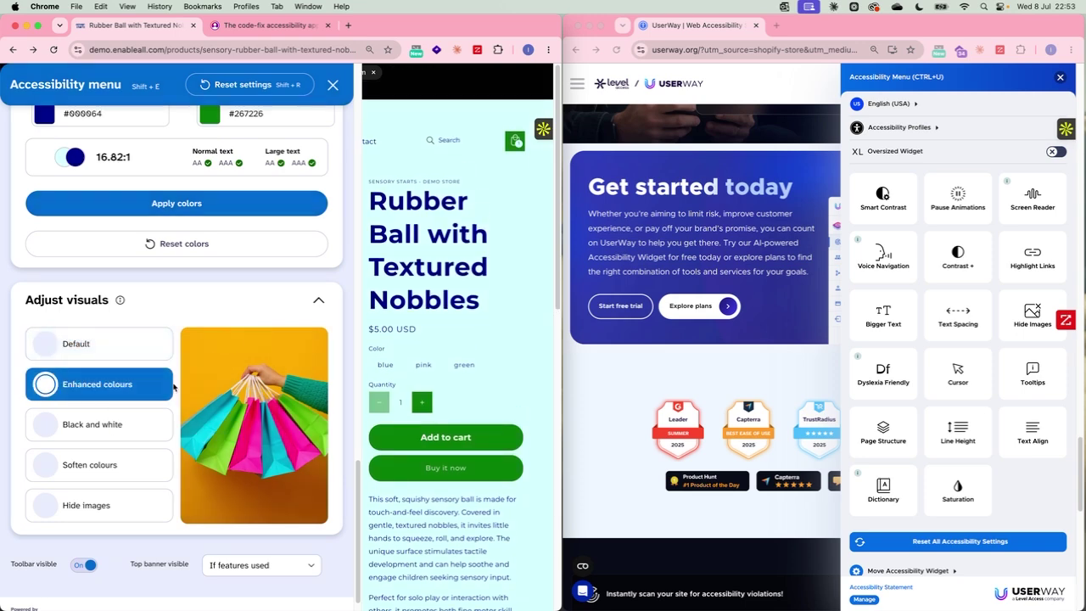
click(176, 245)
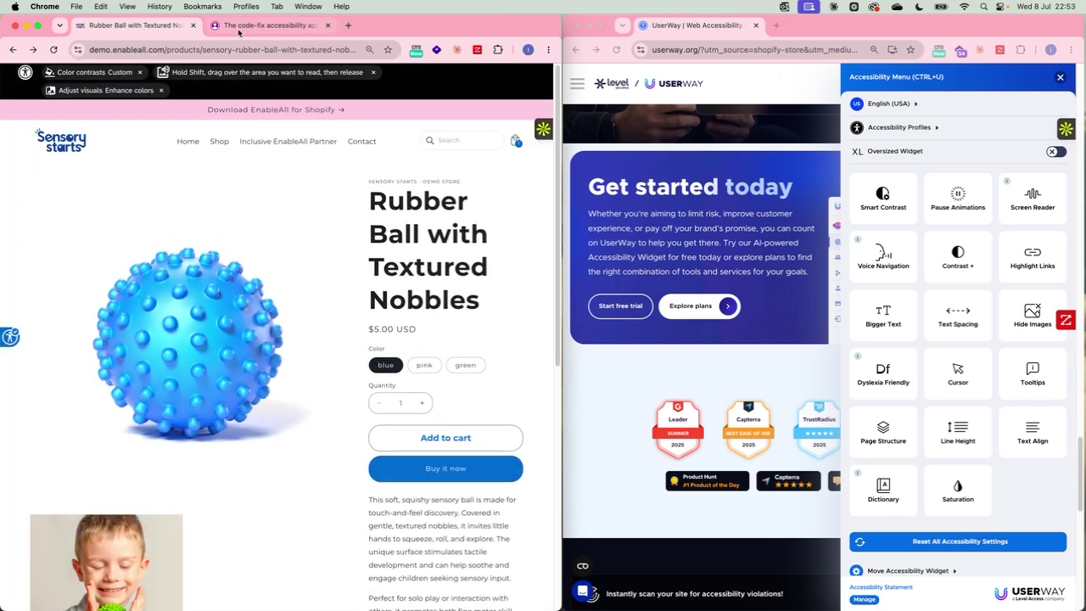
Step: Collapse the store menu's Change colors section, and check the Enhanced colours effect with the menu closed and reopened
click(9, 337)
scroll(119, 401, down, 5)
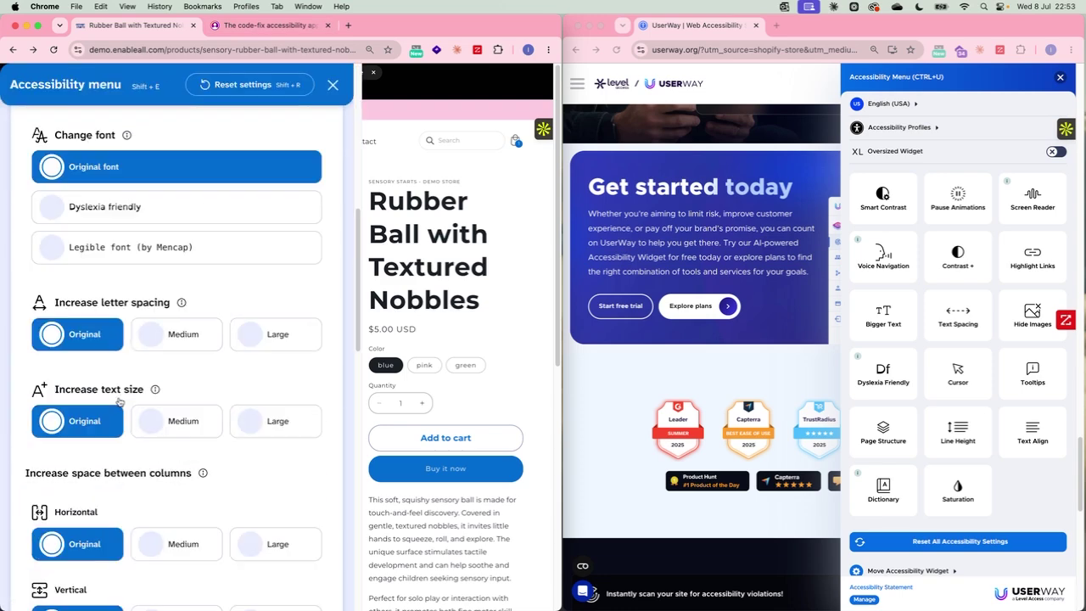
scroll(119, 402, down, 7)
scroll(96, 337, up, 3)
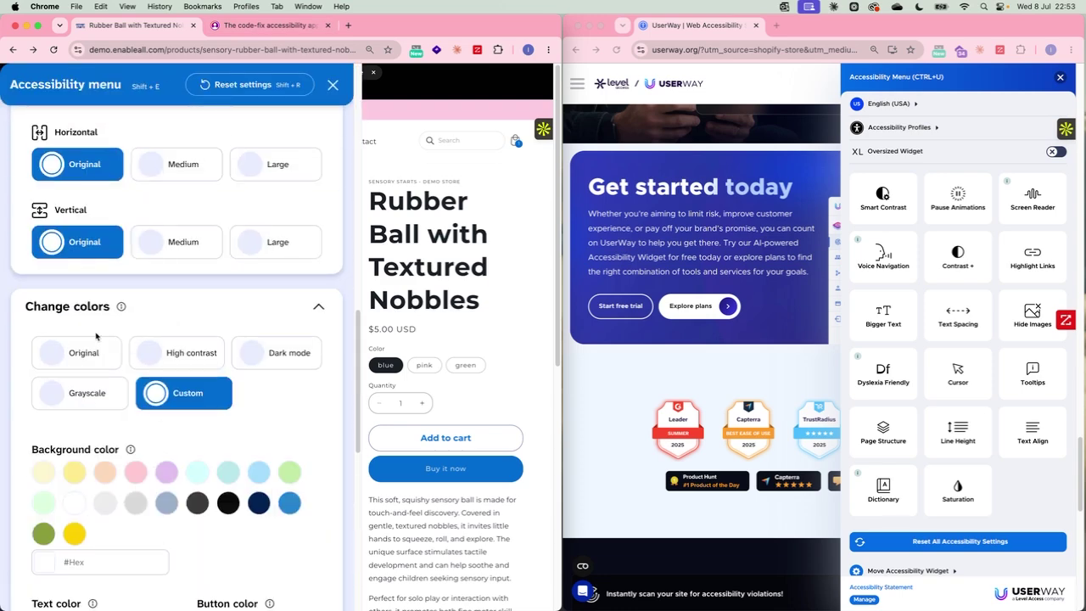
click(318, 307)
scroll(134, 412, down, 2)
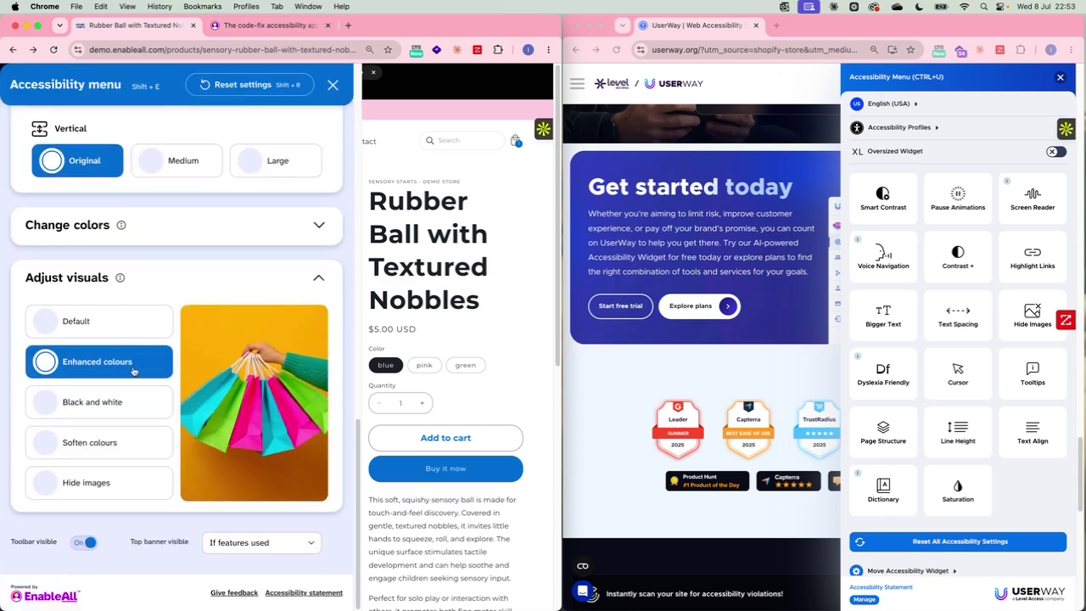
click(522, 259)
click(10, 337)
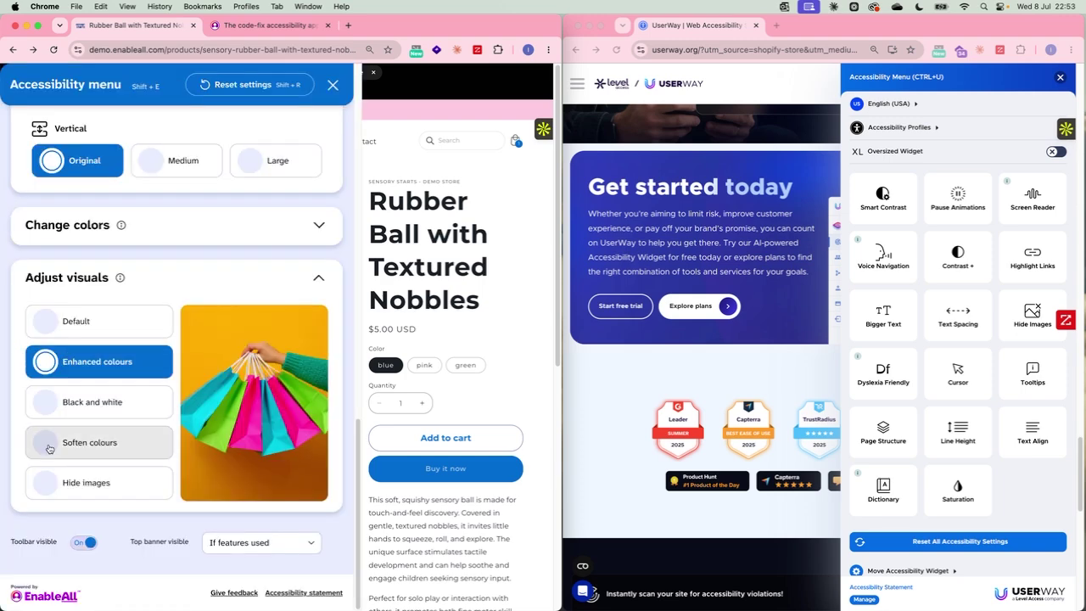
Step: Try Soften colours and Black and white under Adjust visuals in the store's menu, and view the product page with the menu closed
click(49, 449)
click(509, 263)
click(13, 338)
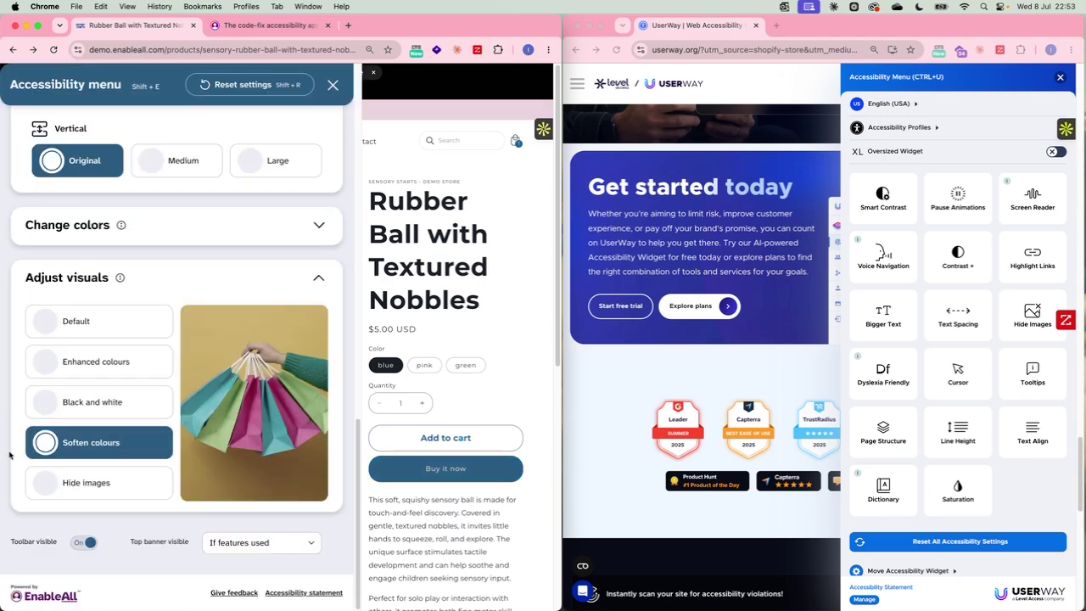
click(99, 404)
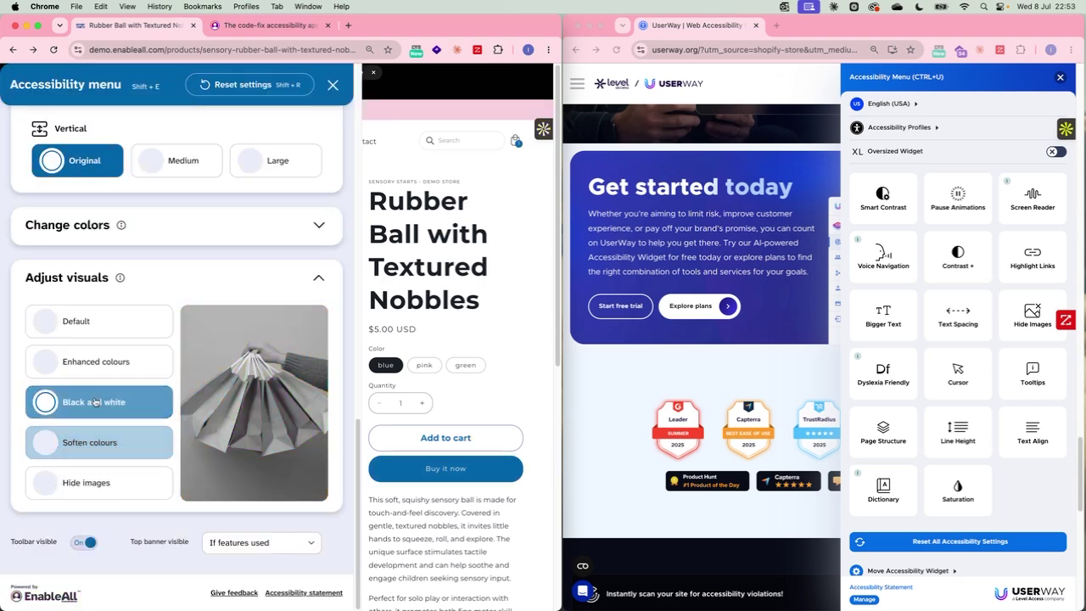
click(332, 87)
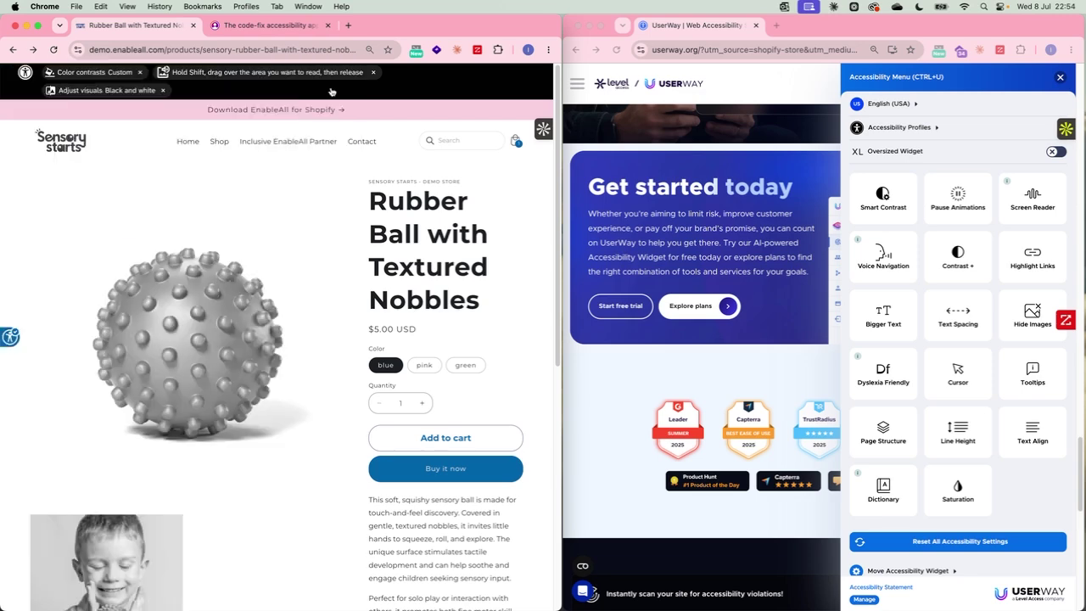
Step: Close UserWay's accessibility menu and move the keyboard focus to the logo at the head of its page
click(1059, 77)
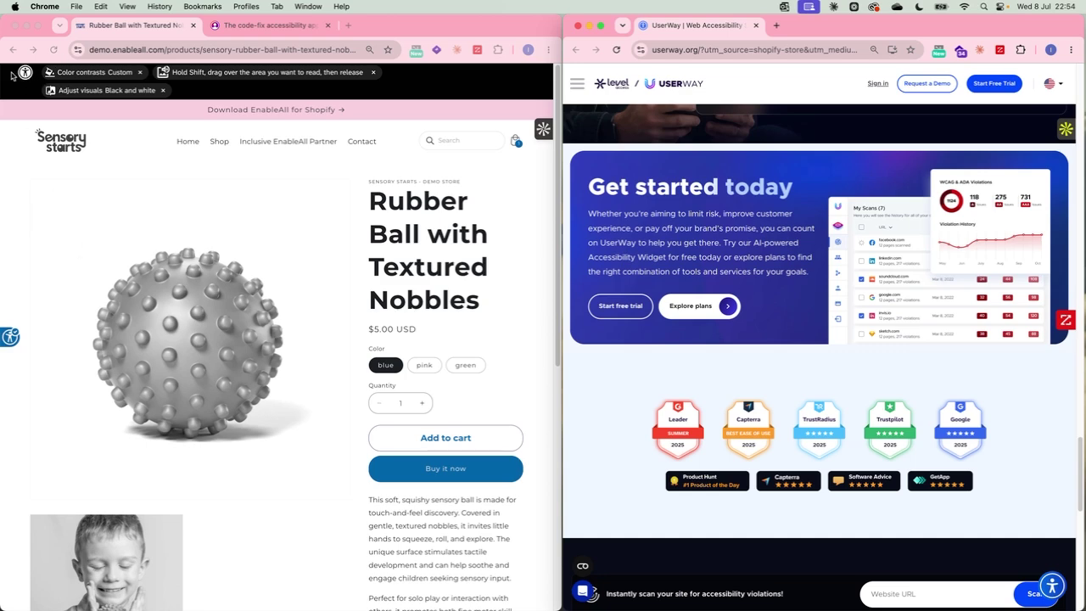
key(Tab)
key(Tab)
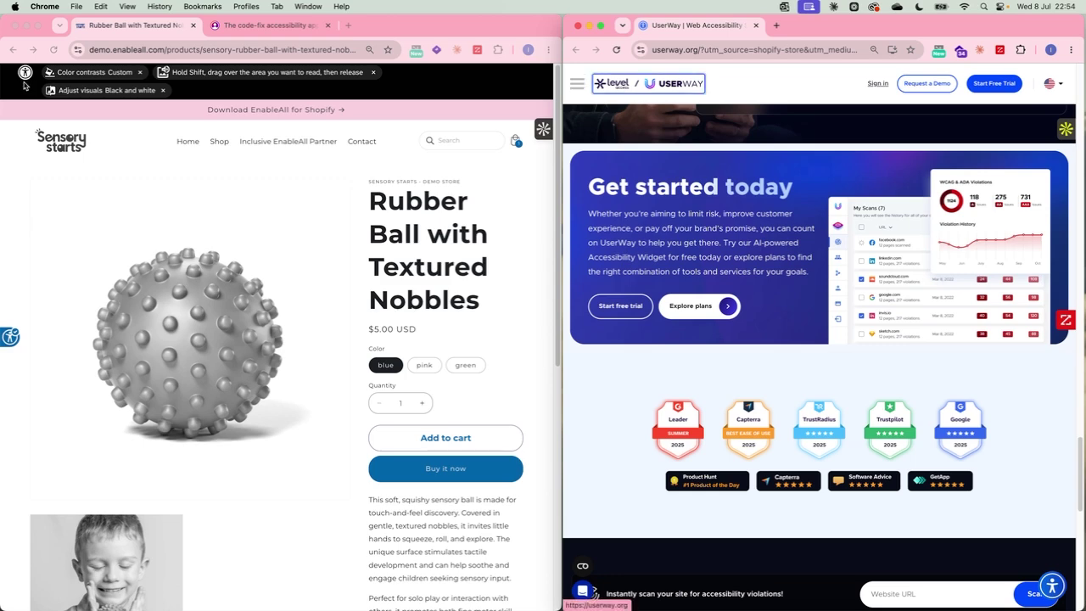
Step: Remove the Black and white visual adjustment through the demo store's banner of active features, and reopen the store's accessibility menu
click(88, 155)
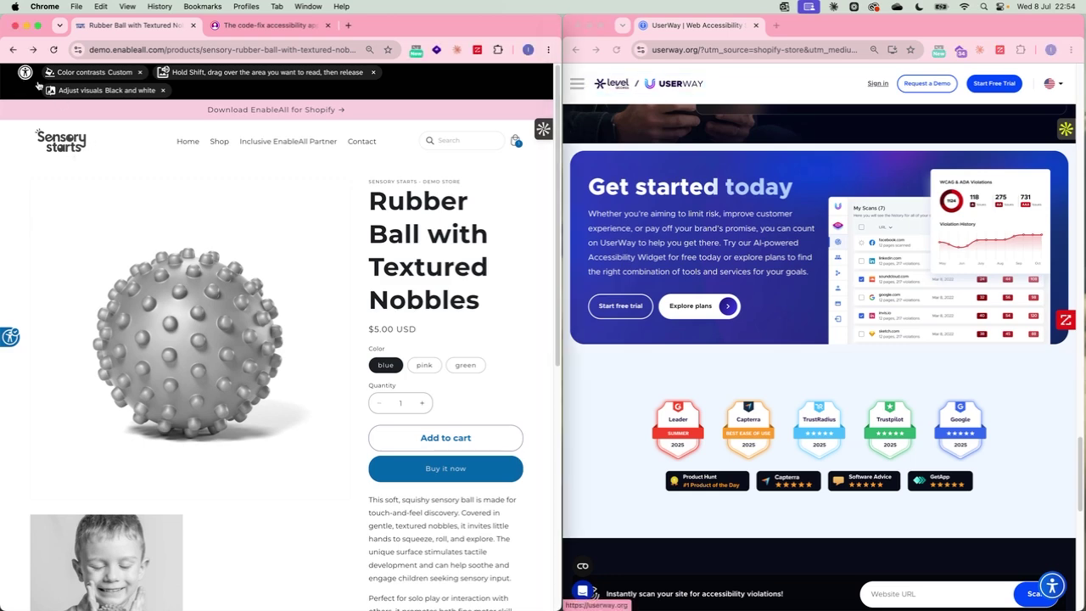
click(140, 74)
click(164, 91)
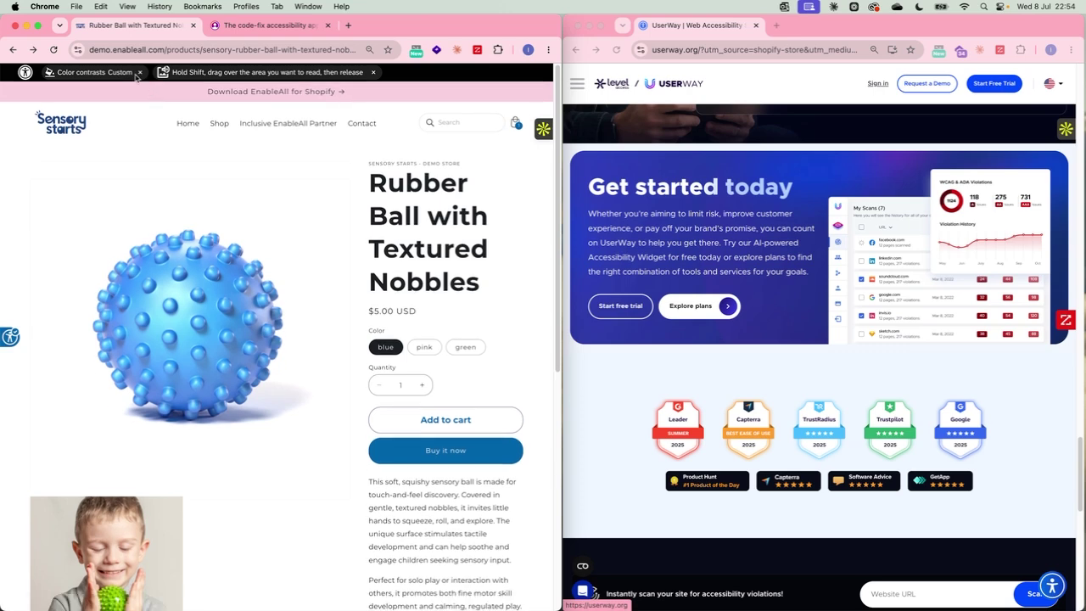
click(375, 75)
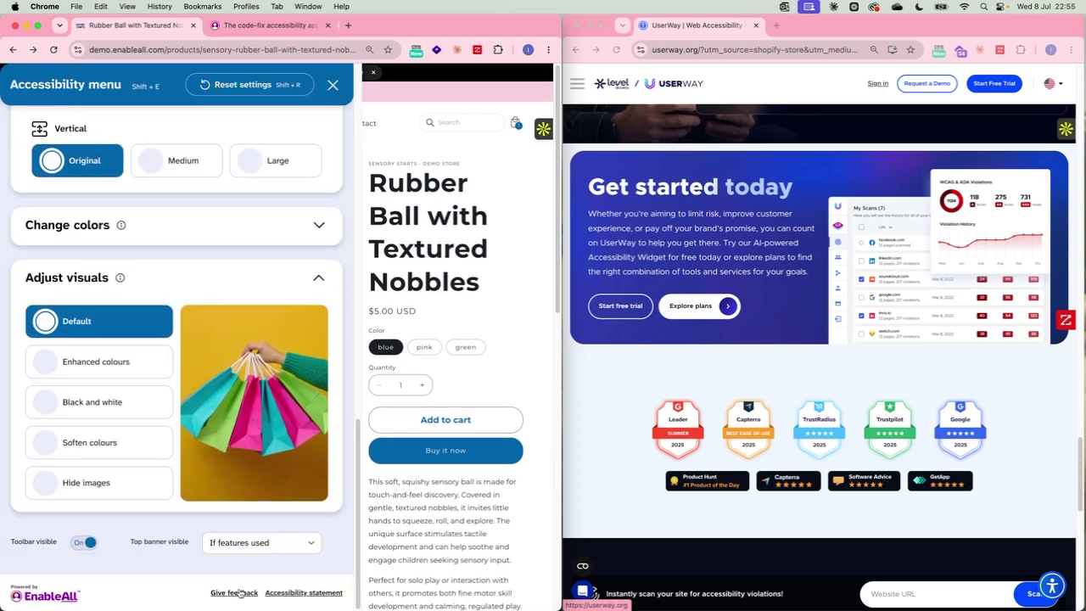
Step: Reopen UserWay's menu, and show the store menu's info tips for Simplify text and Read out text, turning on Read out text
click(1052, 585)
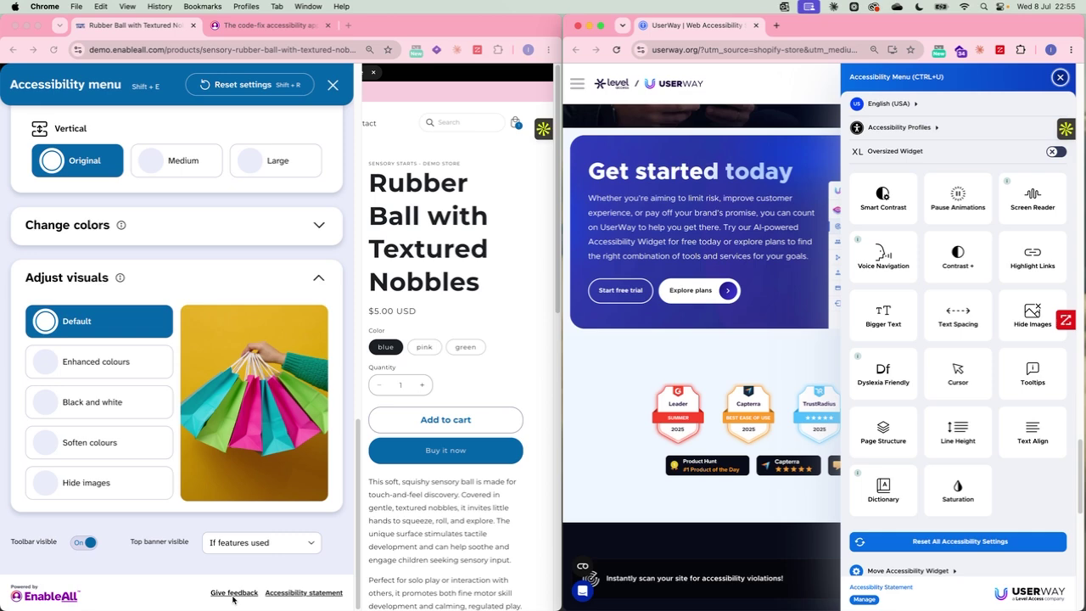
scroll(221, 414, up, 15)
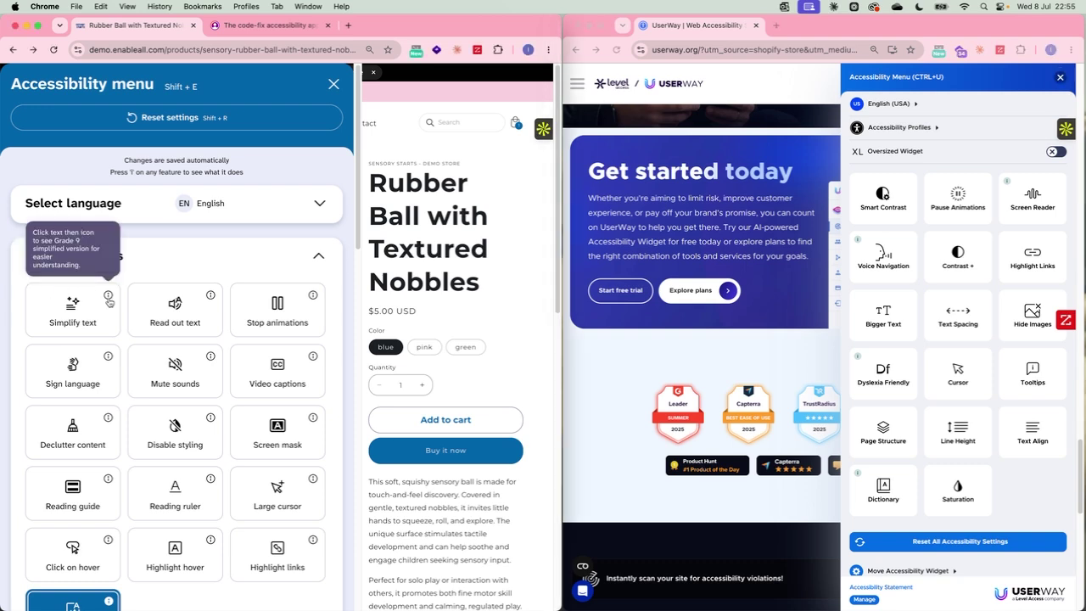
click(109, 298)
click(109, 297)
mouse_move(213, 299)
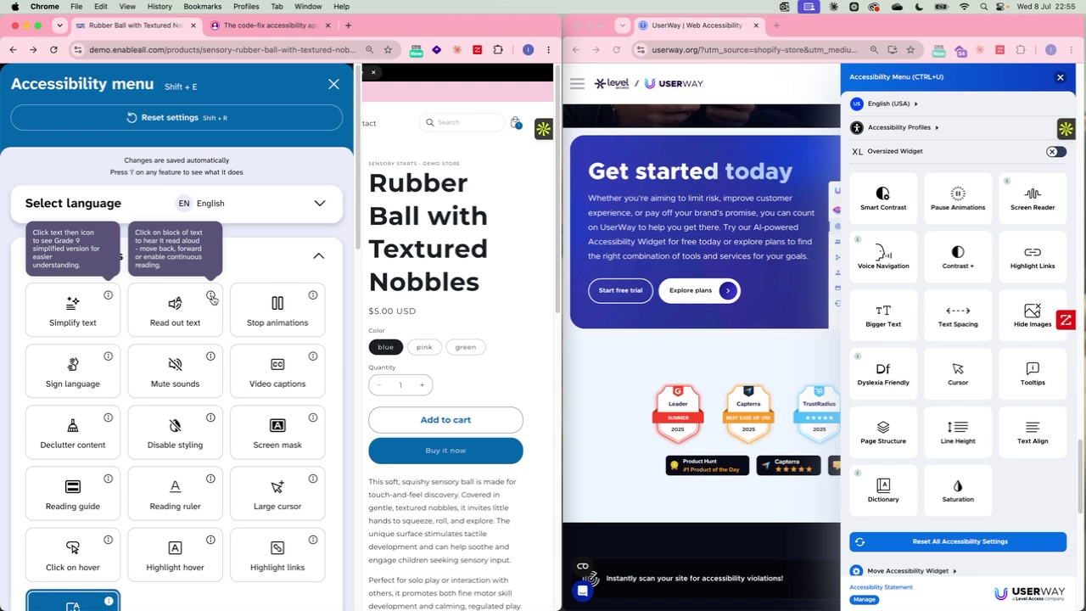
click(213, 299)
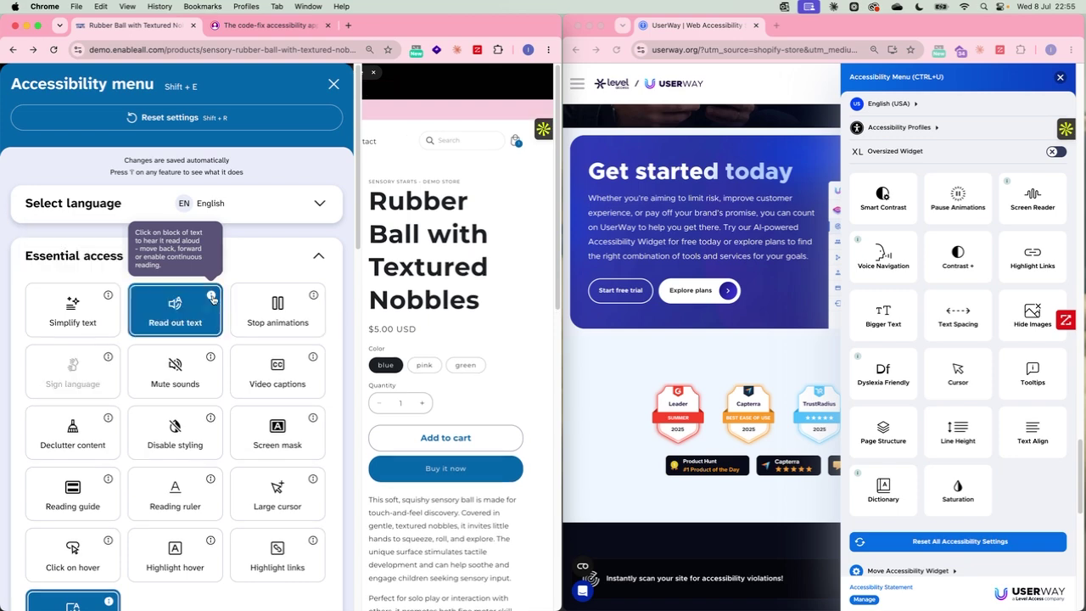
scroll(216, 318, down, 15)
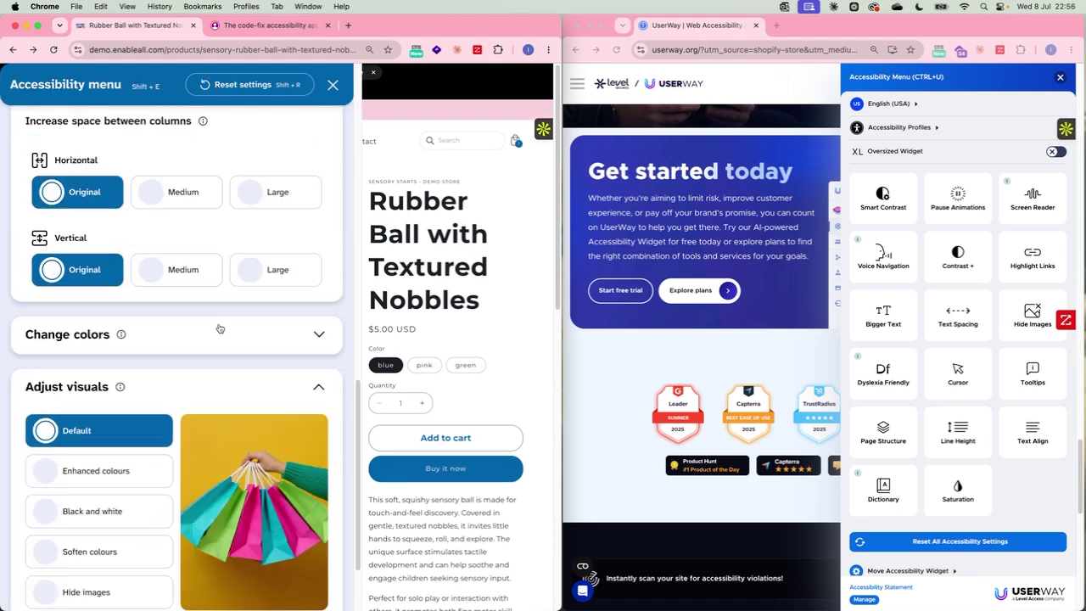
scroll(218, 327, up, 3)
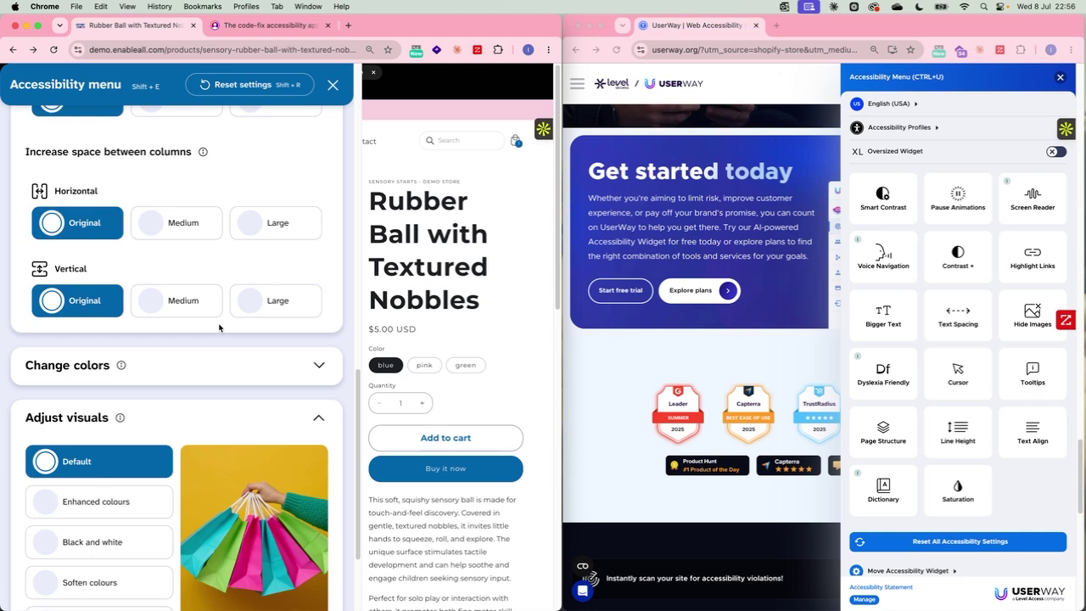
Step: Switch to the EnableAll website and open its comparison page at enableall.com/compare
click(267, 26)
double_click(217, 51)
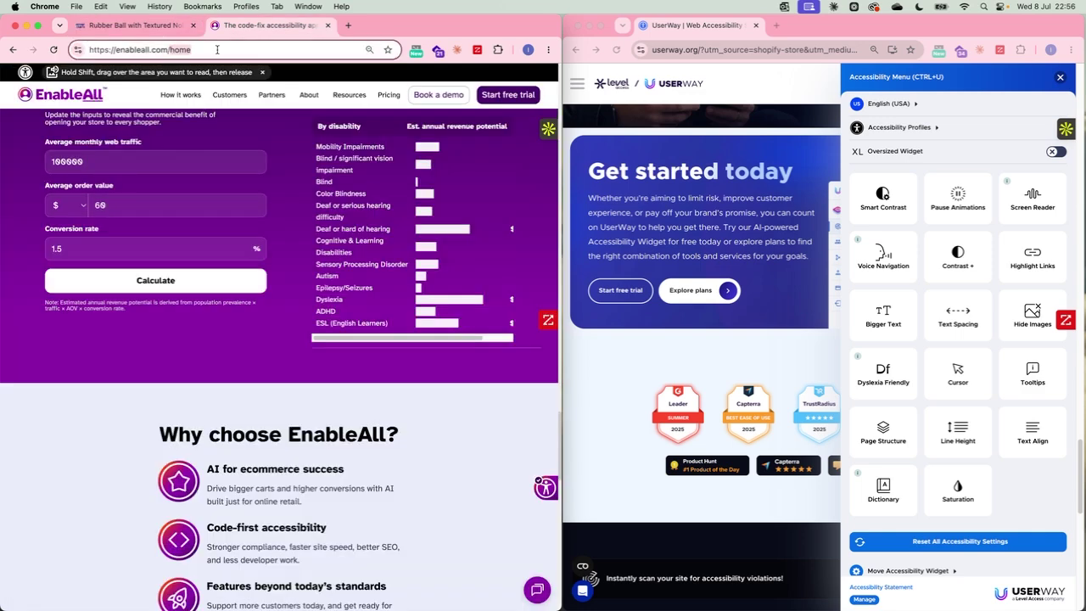
text(compare)
key(Return)
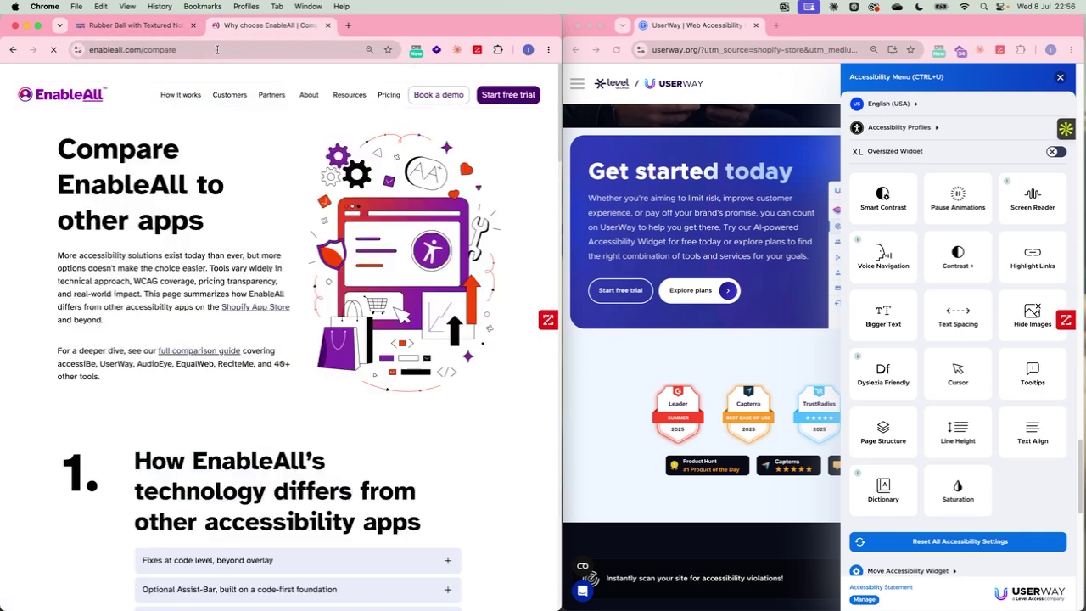